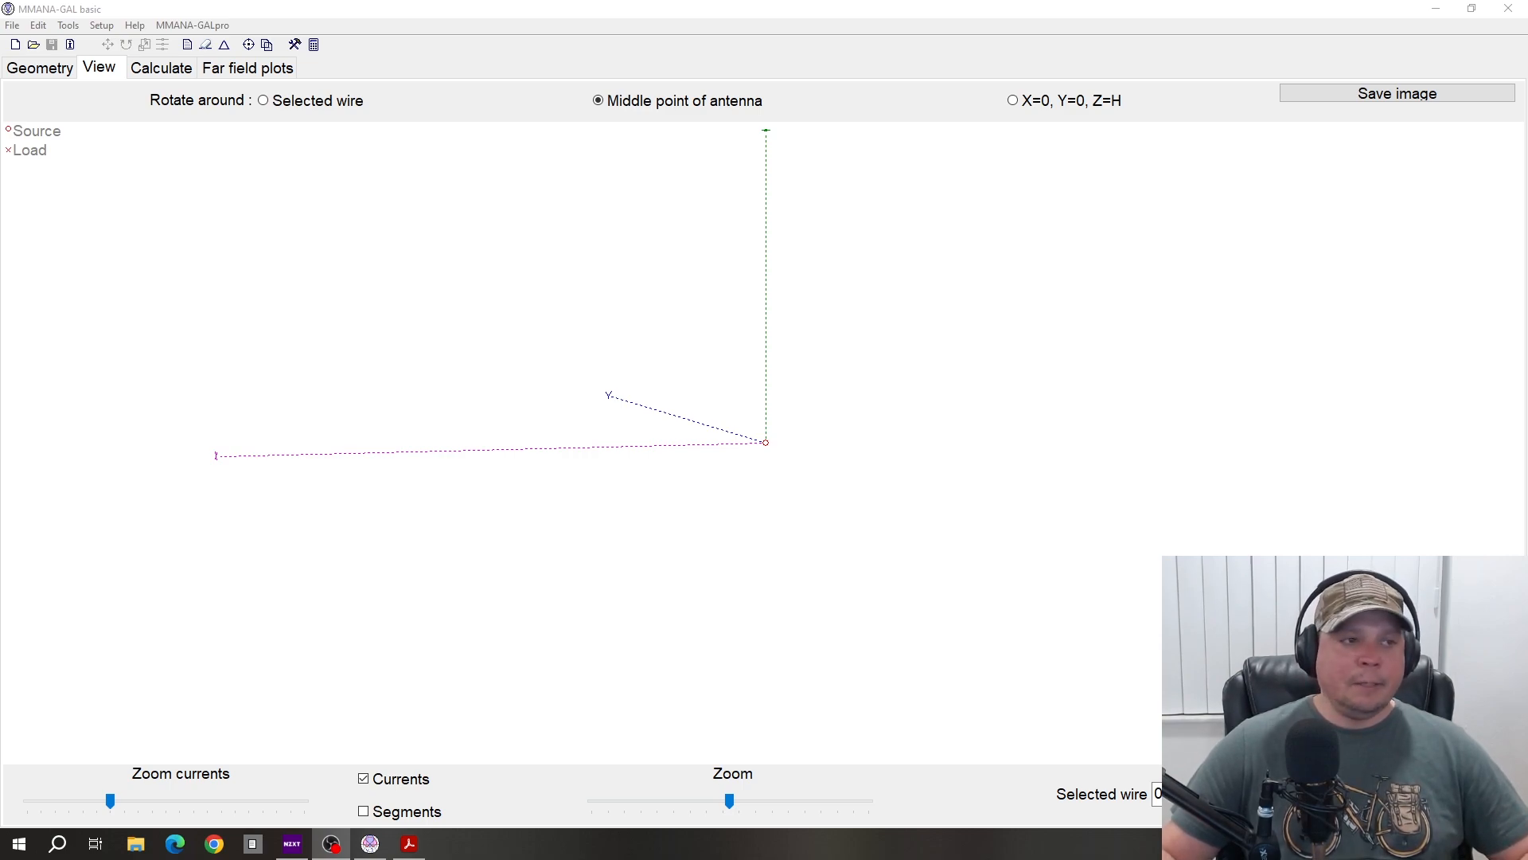
- Draw a 10 m wire along the X axis from X -5 m to 5 m and inspect it in the antenna view
{"action": "left_click", "coordinate": [205, 46]}
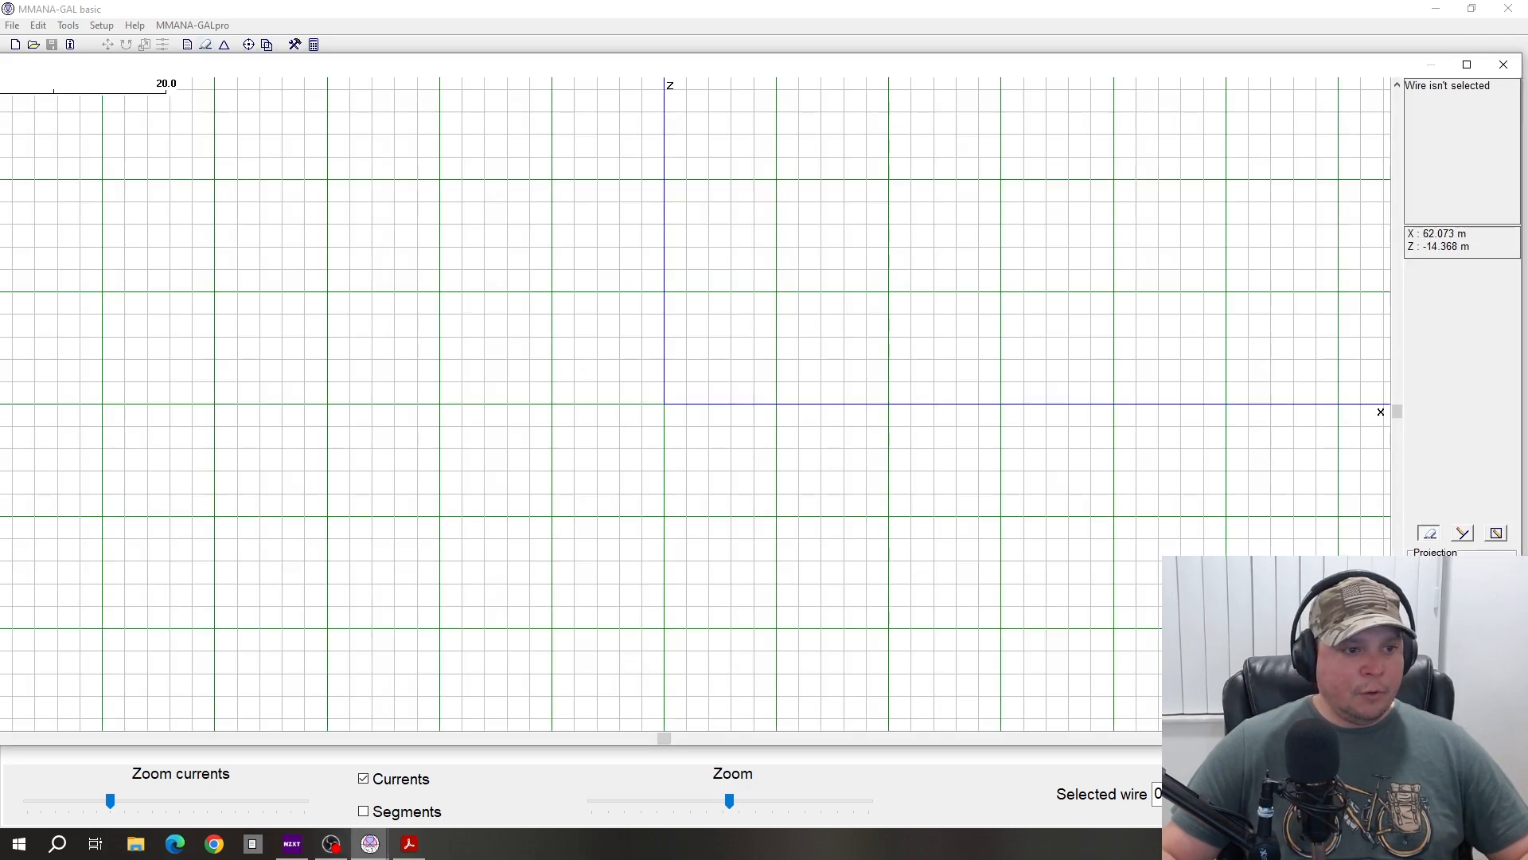
{"action": "left_click", "coordinate": [1462, 534]}
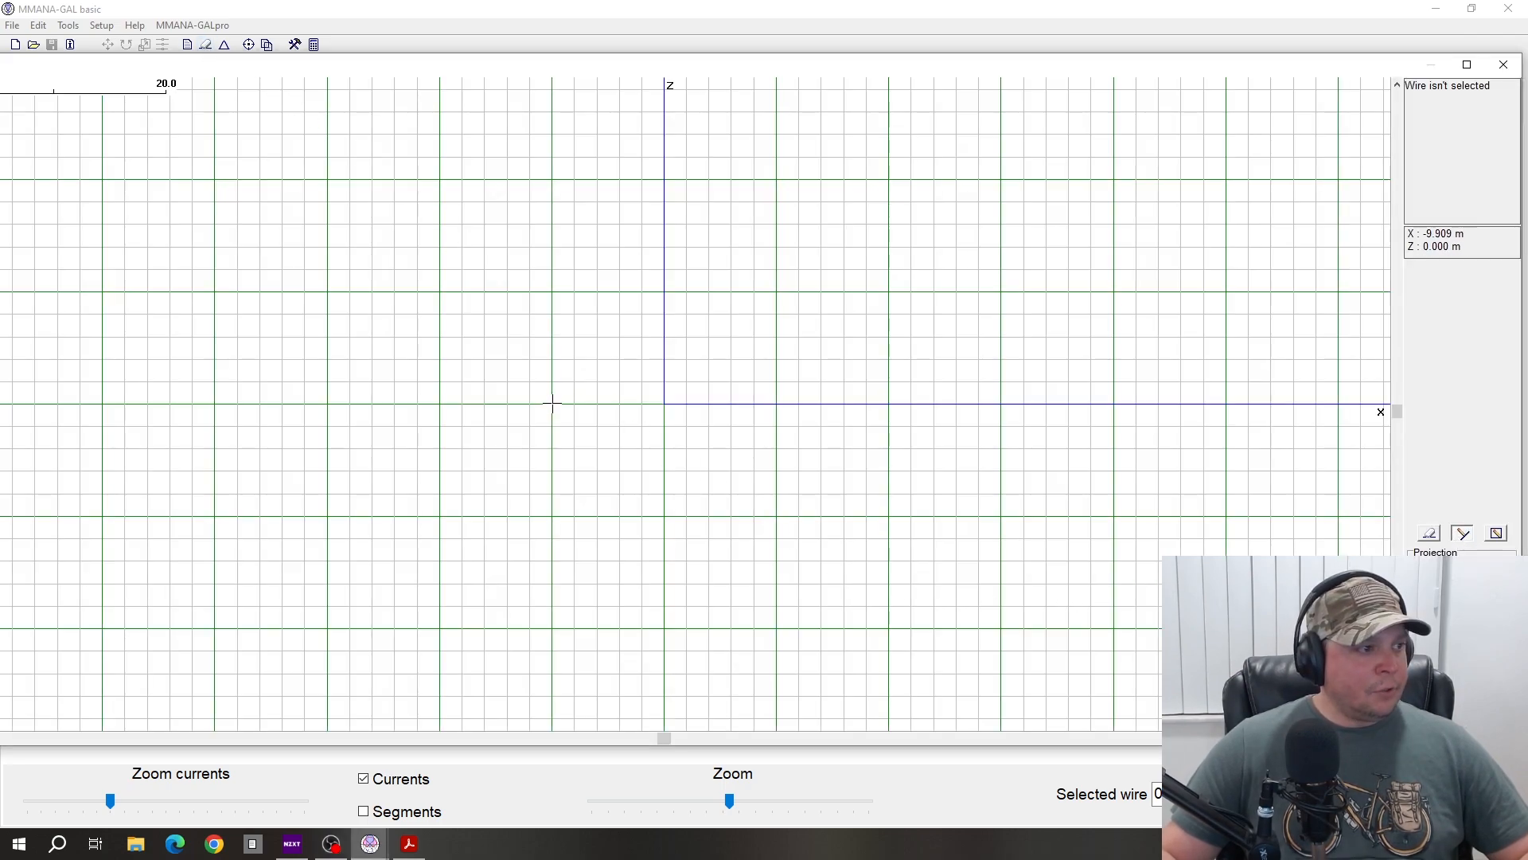
{"action": "left_click_drag", "start_coordinate": [552, 403], "coordinate": [777, 404]}
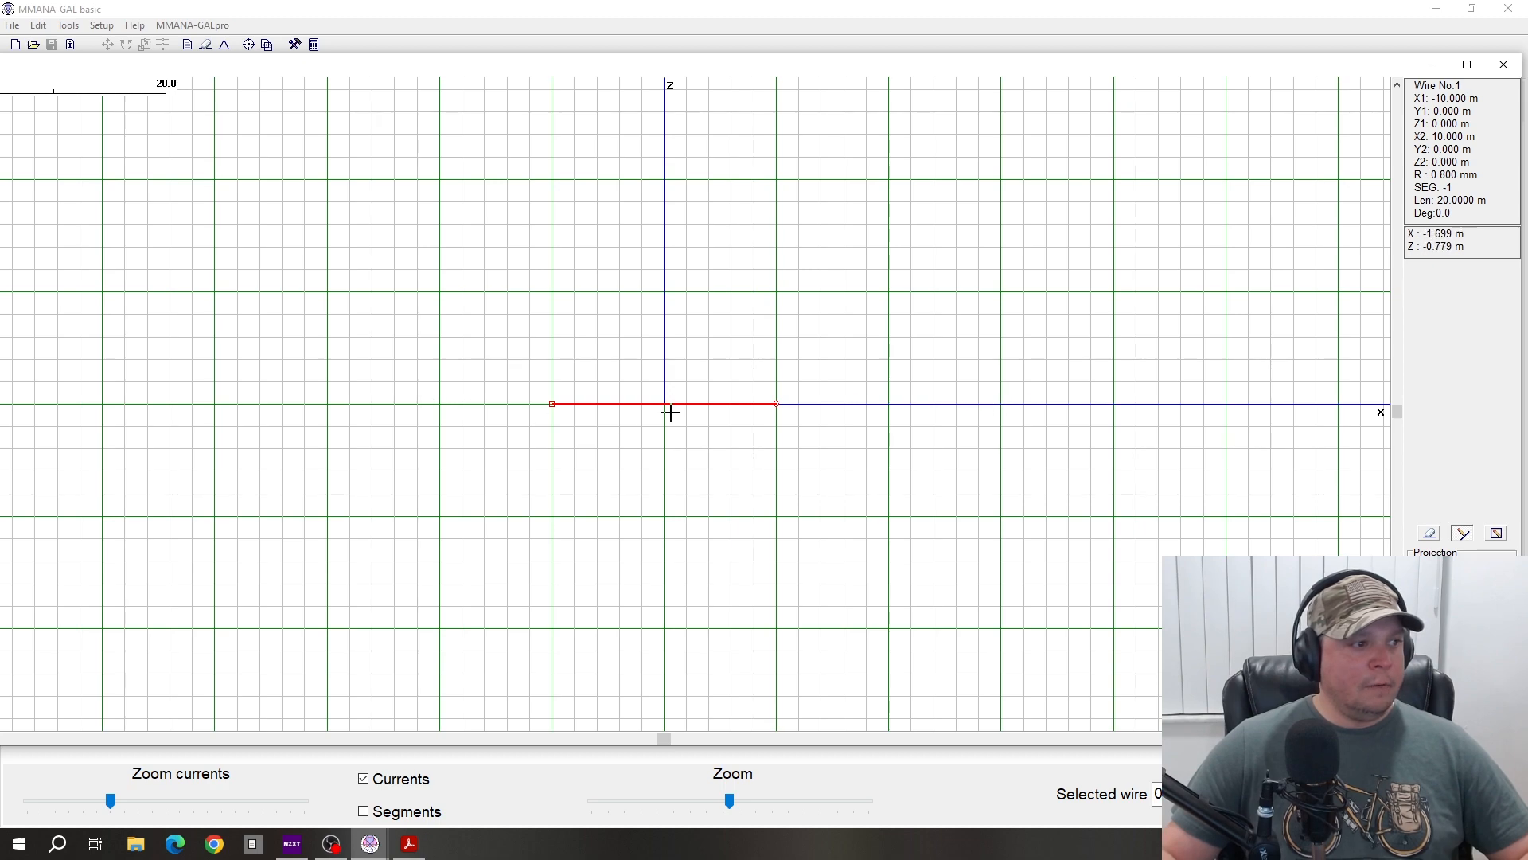
{"action": "key", "text": "Delete"}
{"action": "left_click_drag", "start_coordinate": [553, 404], "coordinate": [774, 404]}
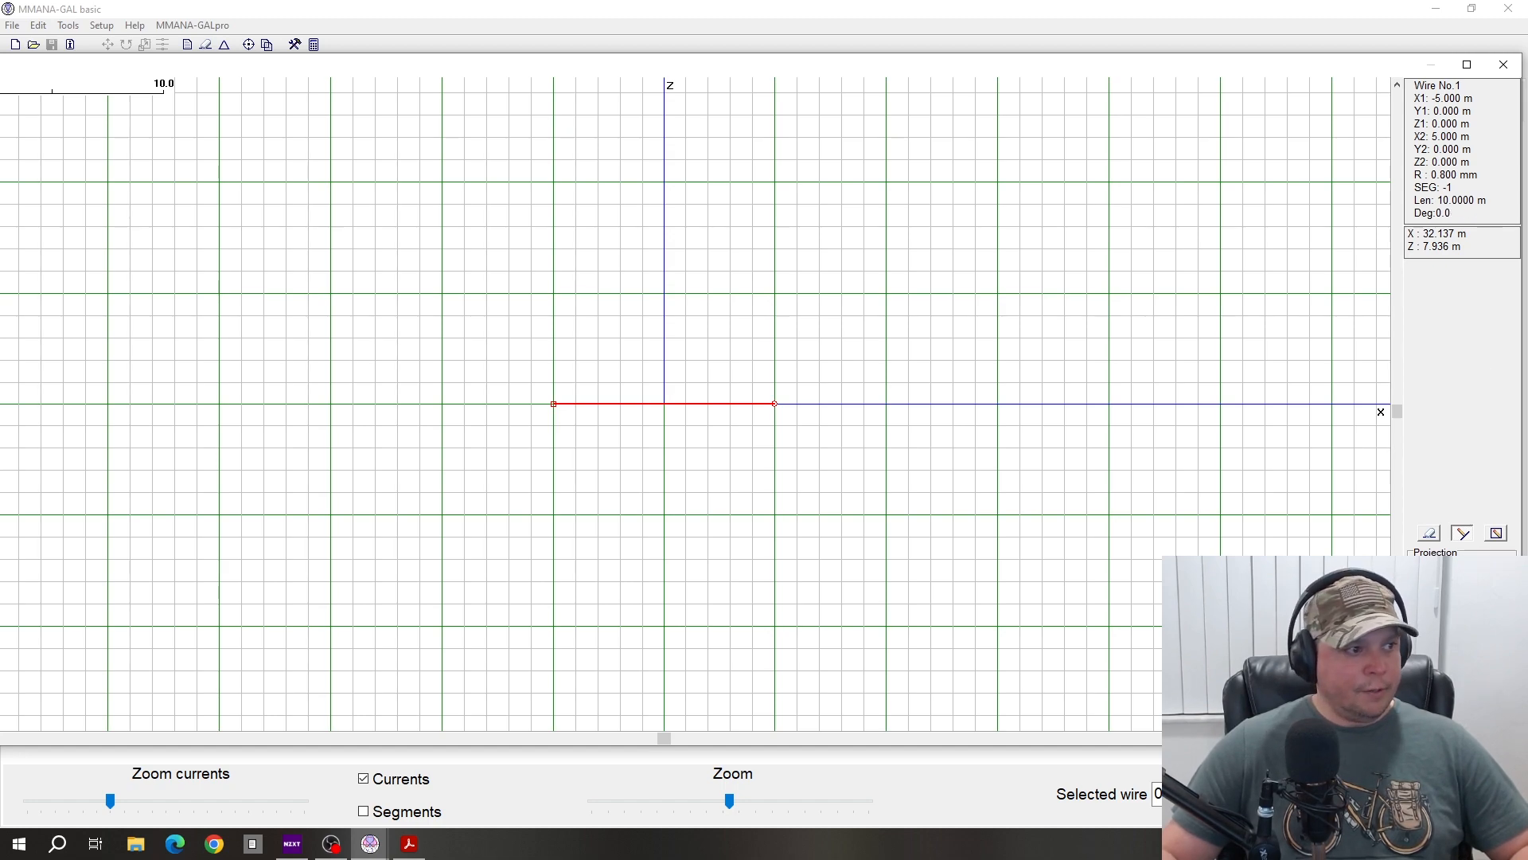
{"action": "key", "text": "Return"}
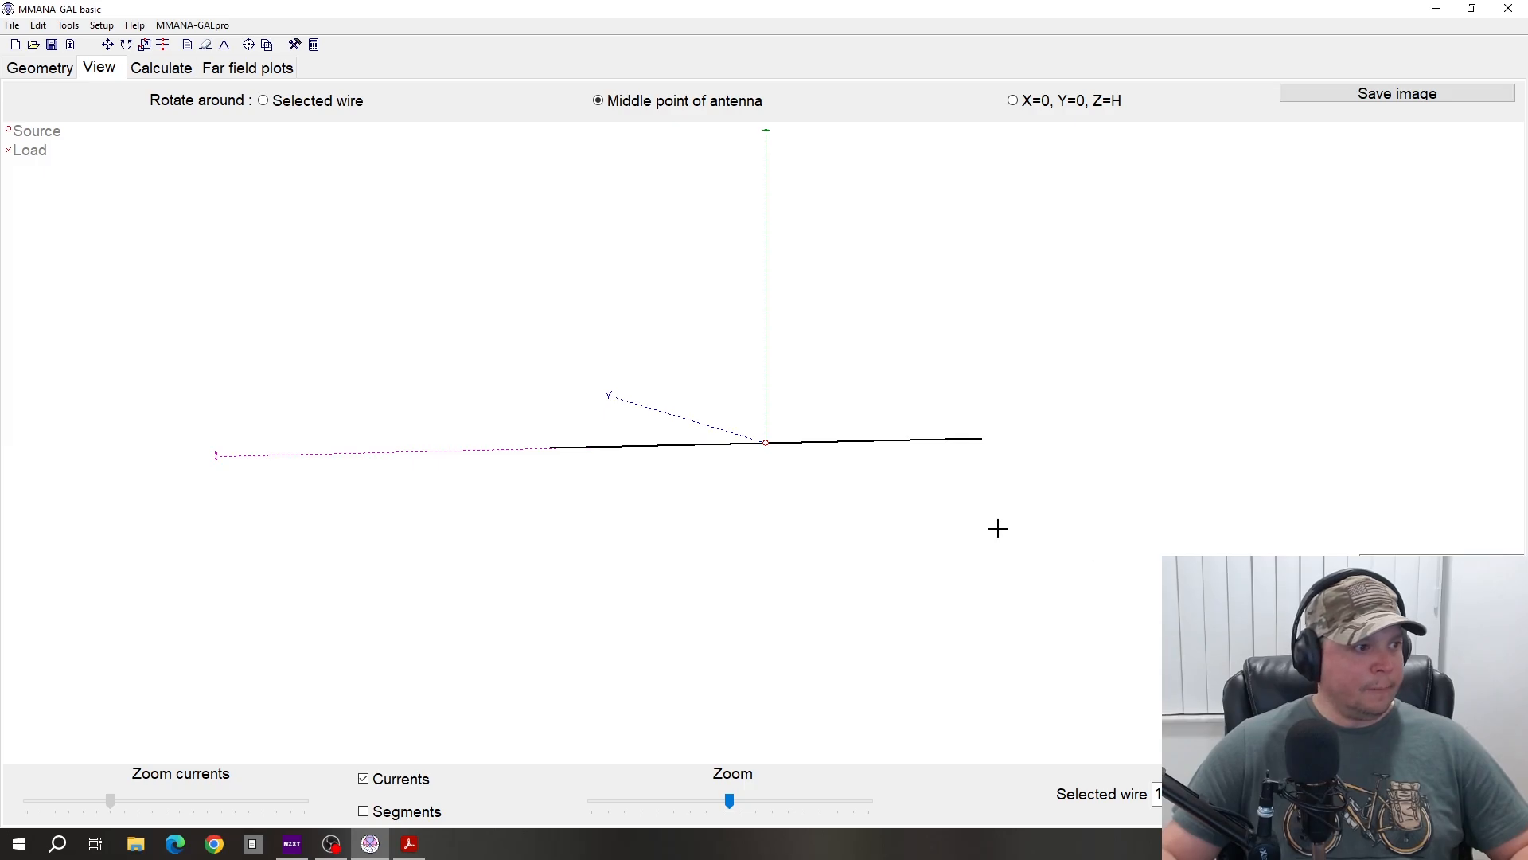
{"action": "left_click_drag", "start_coordinate": [669, 477], "coordinate": [881, 342]}
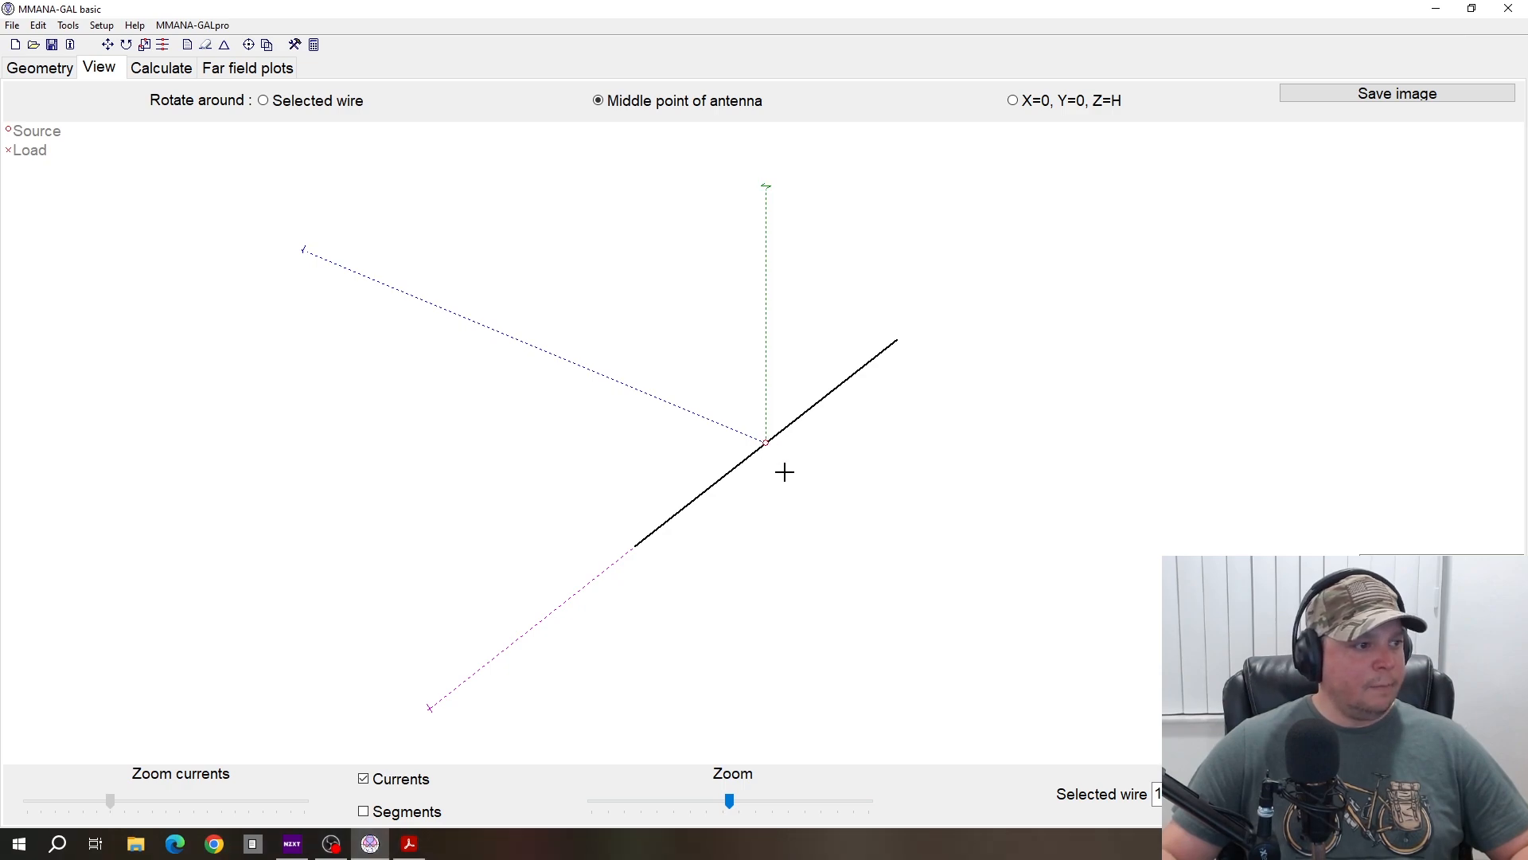
{"action": "mouse_move", "coordinate": [729, 801]}
{"action": "left_mouse_down"}
{"action": "mouse_move", "coordinate": [769, 807]}
{"action": "mouse_move", "coordinate": [738, 799]}
{"action": "left_mouse_up"}
{"action": "left_click_drag", "start_coordinate": [786, 520], "coordinate": [784, 520]}
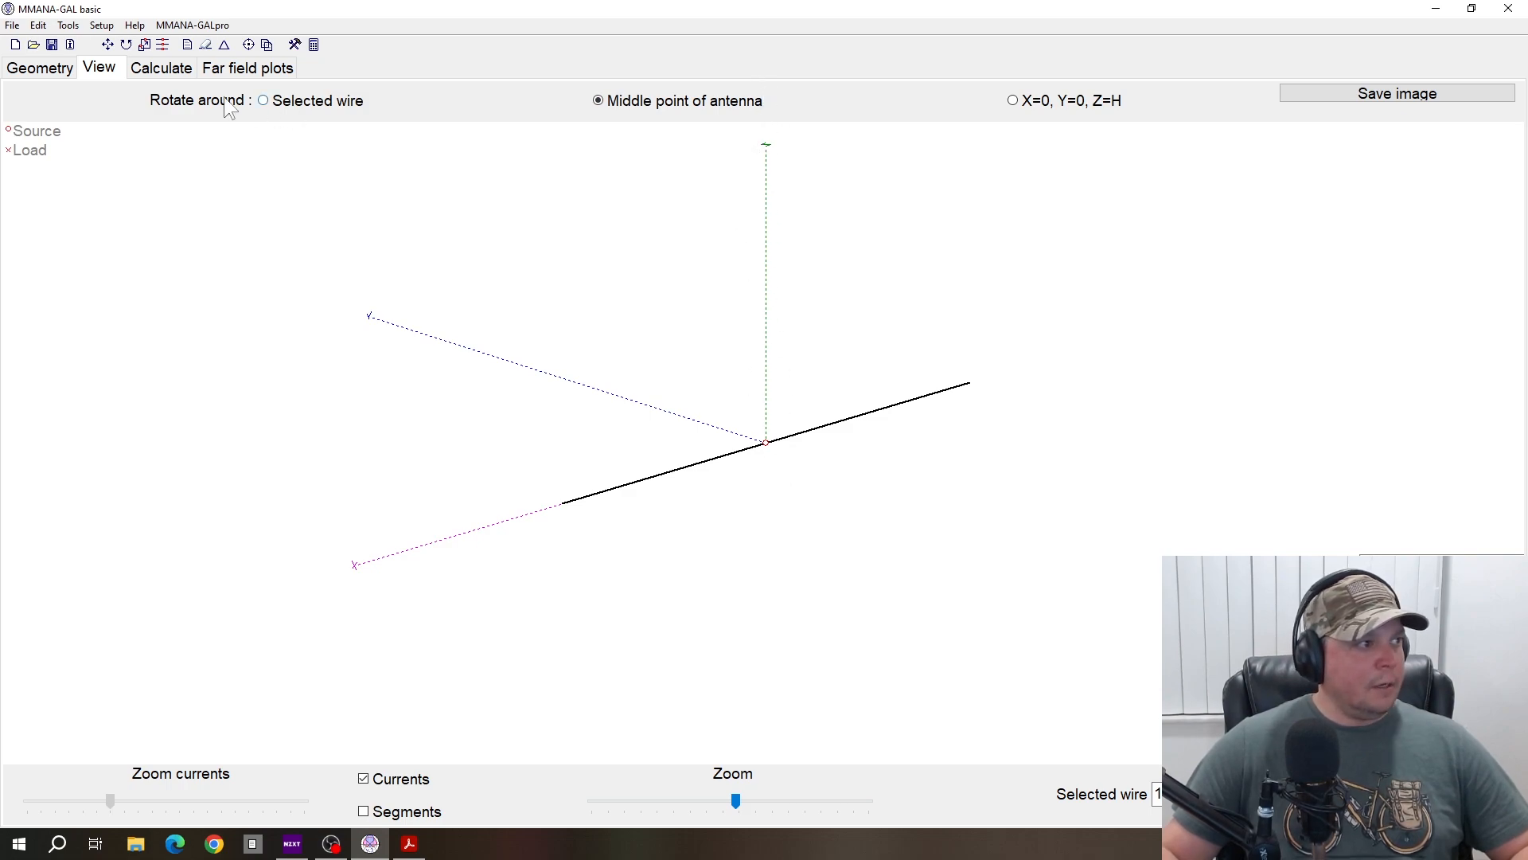
- Set the antenna's added height to 7 m and select Al pipe as its material for the calculation
{"action": "left_click", "coordinate": [159, 70]}
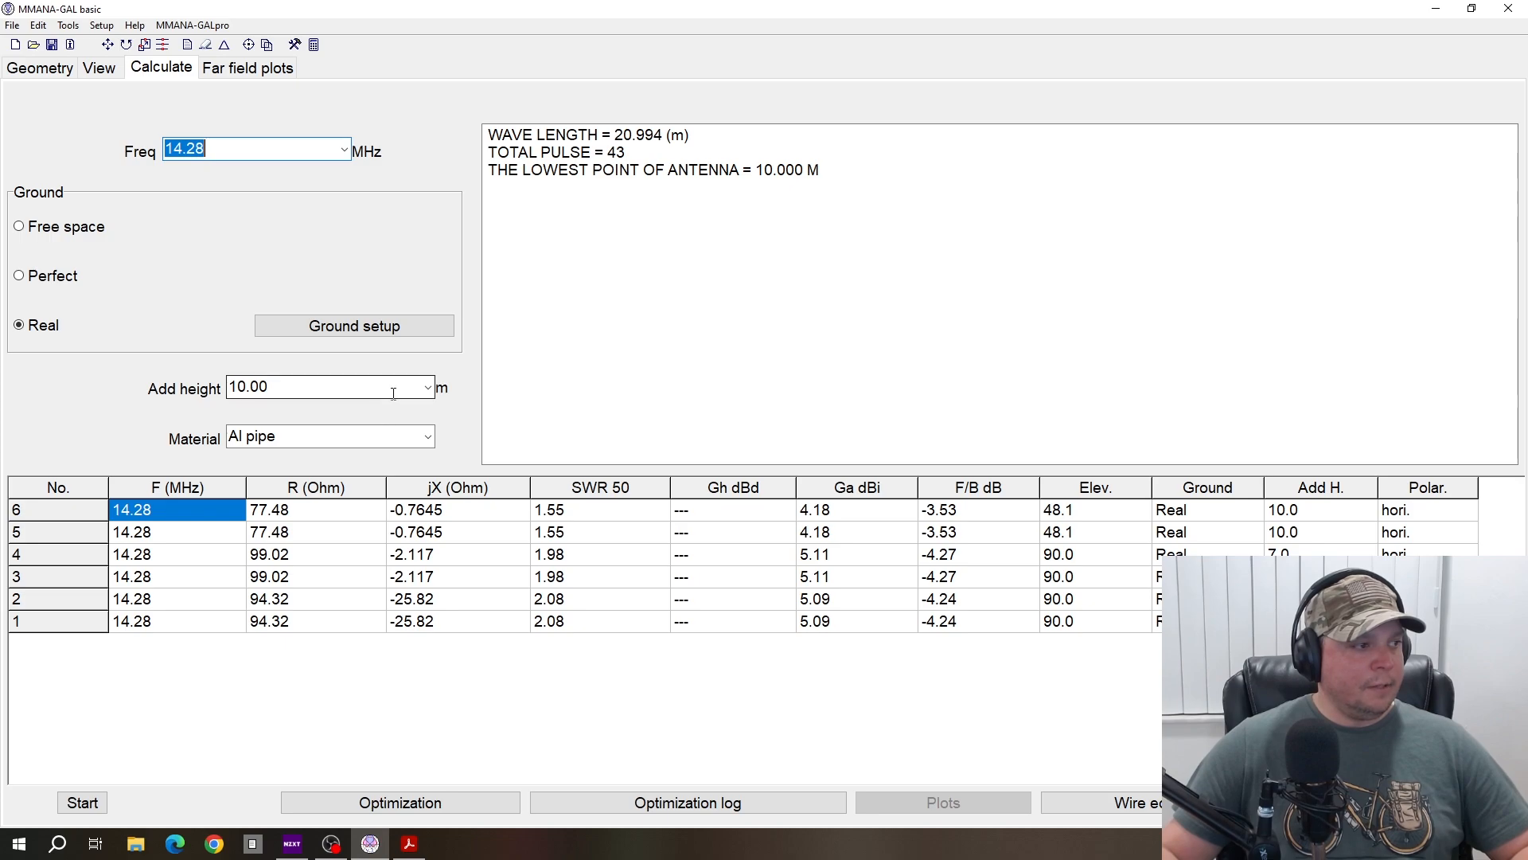
{"action": "left_click", "coordinate": [330, 387]}
{"action": "left_click", "coordinate": [317, 65]}
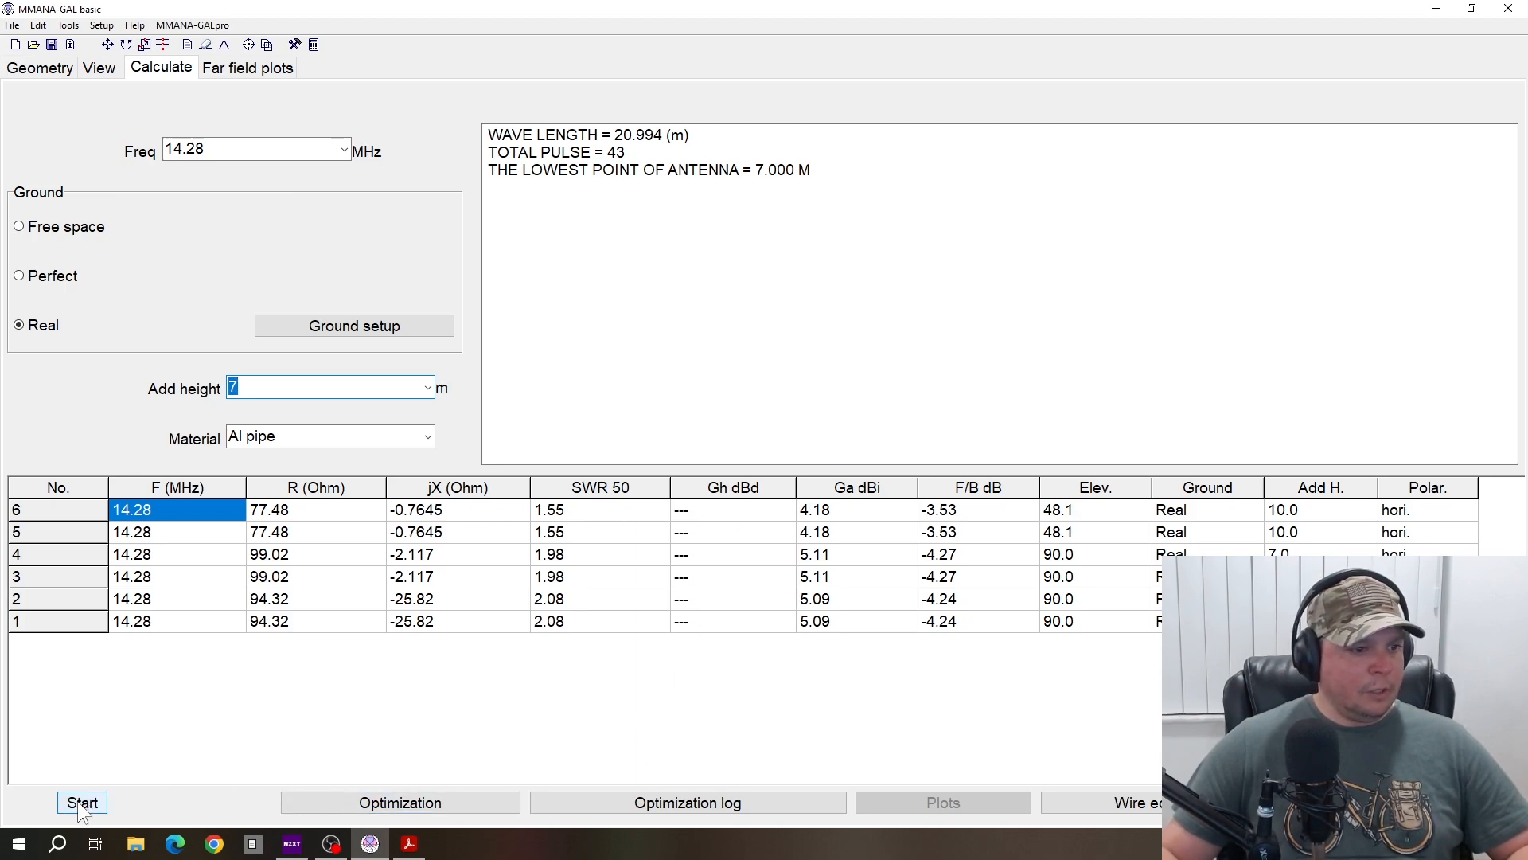
{"action": "key", "text": "Tab"}
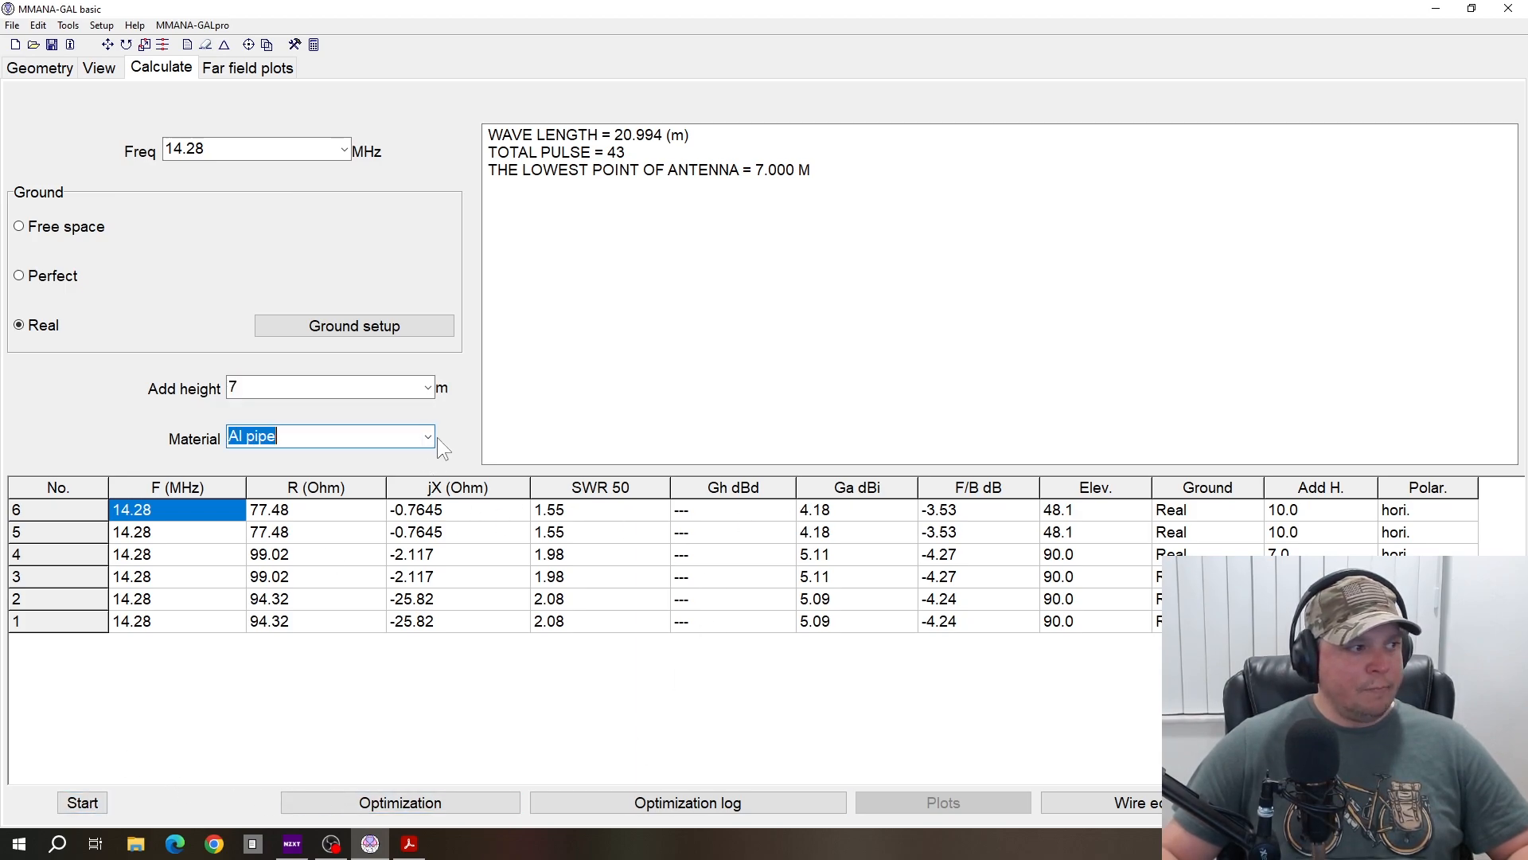
{"action": "left_click", "coordinate": [430, 437]}
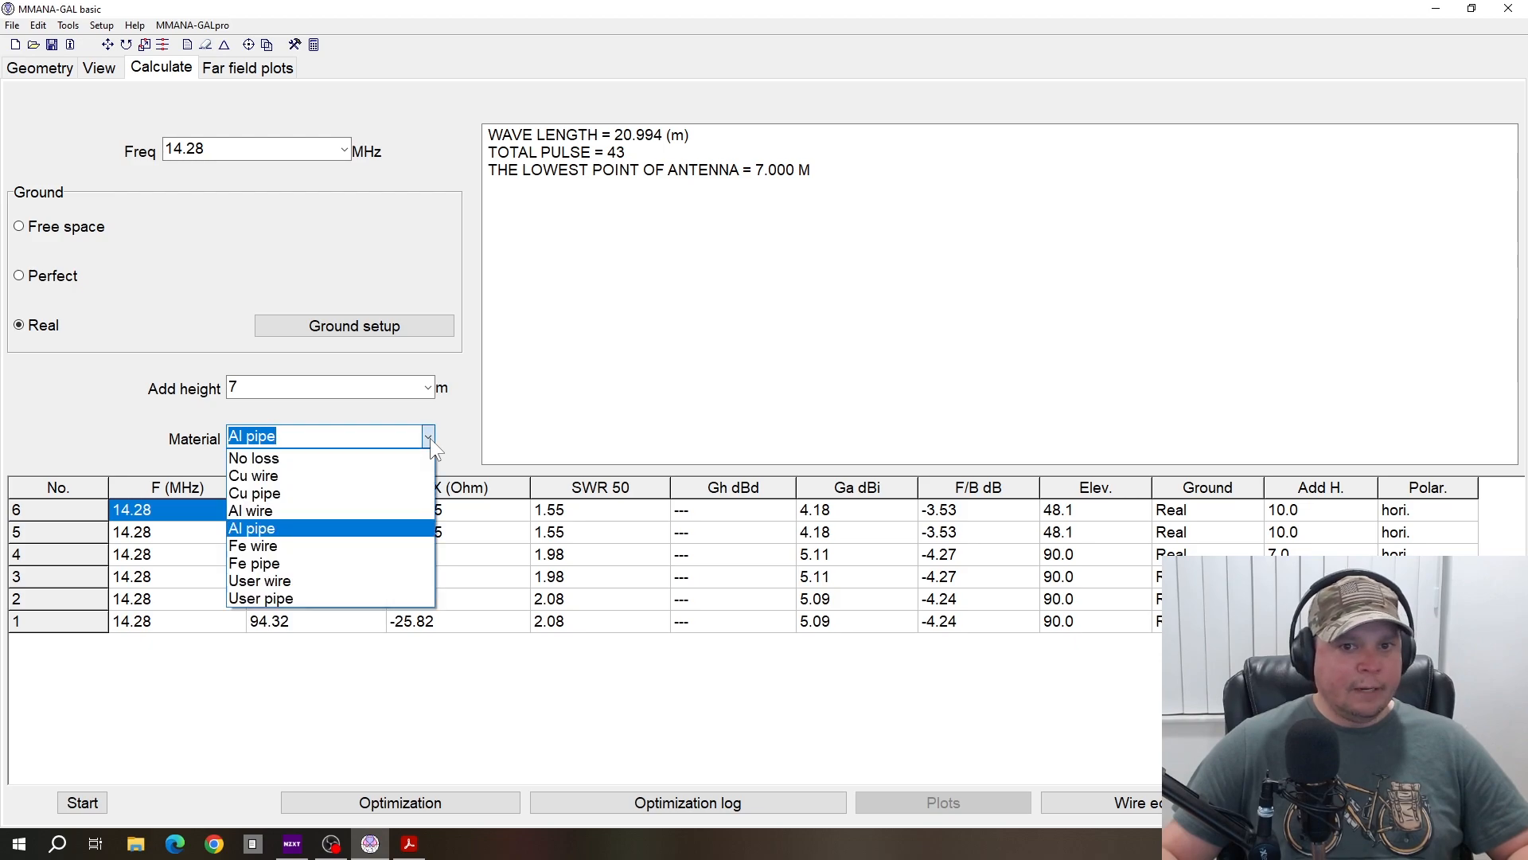
{"action": "left_click", "coordinate": [298, 525]}
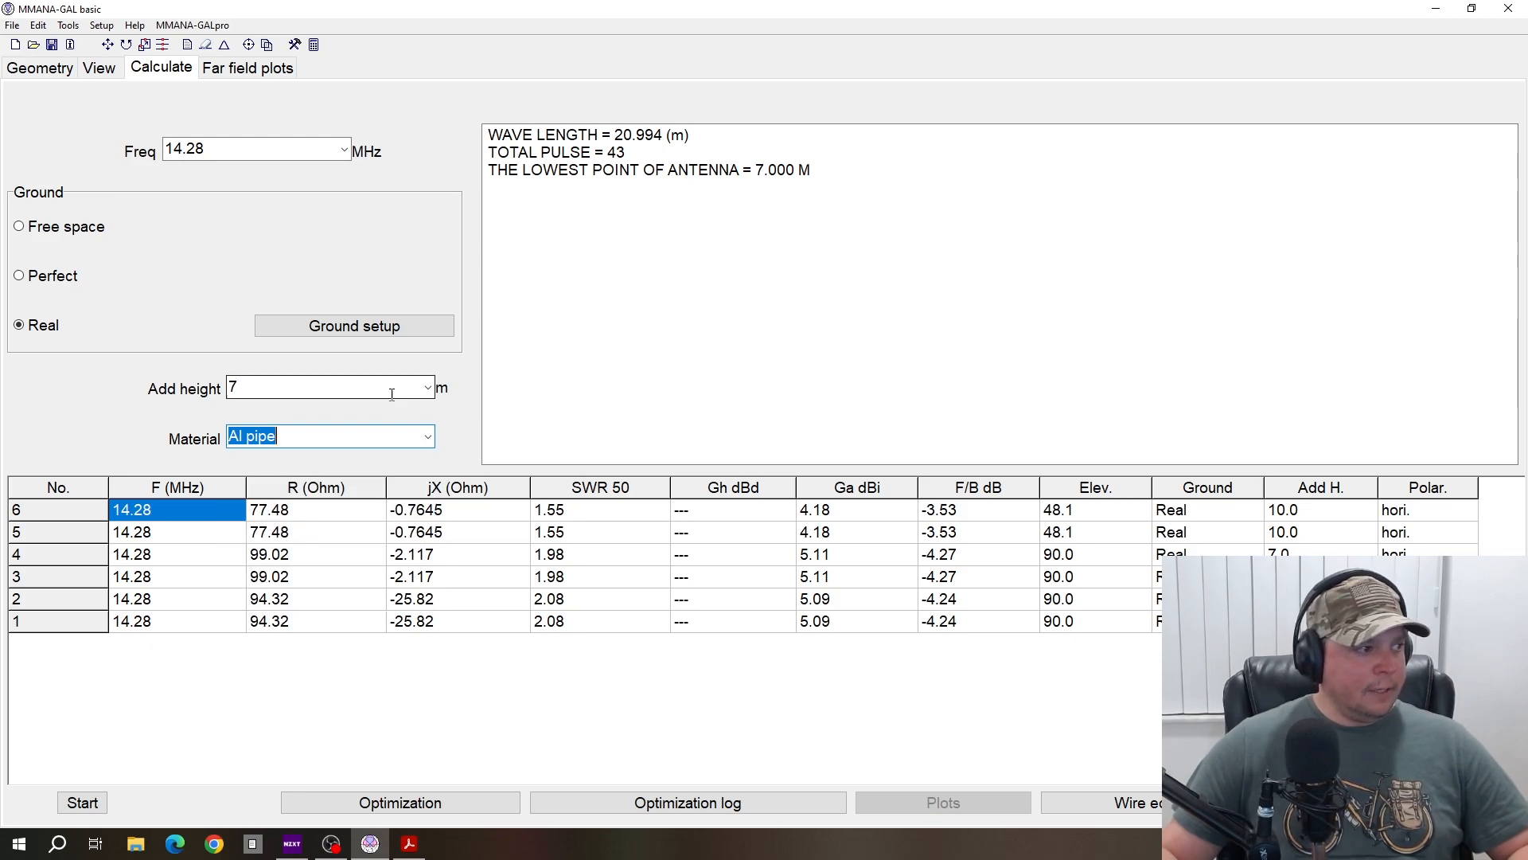
- Review and accept the real ground setup, and calculate the antenna at 14.28 MHz
{"action": "left_click", "coordinate": [363, 318]}
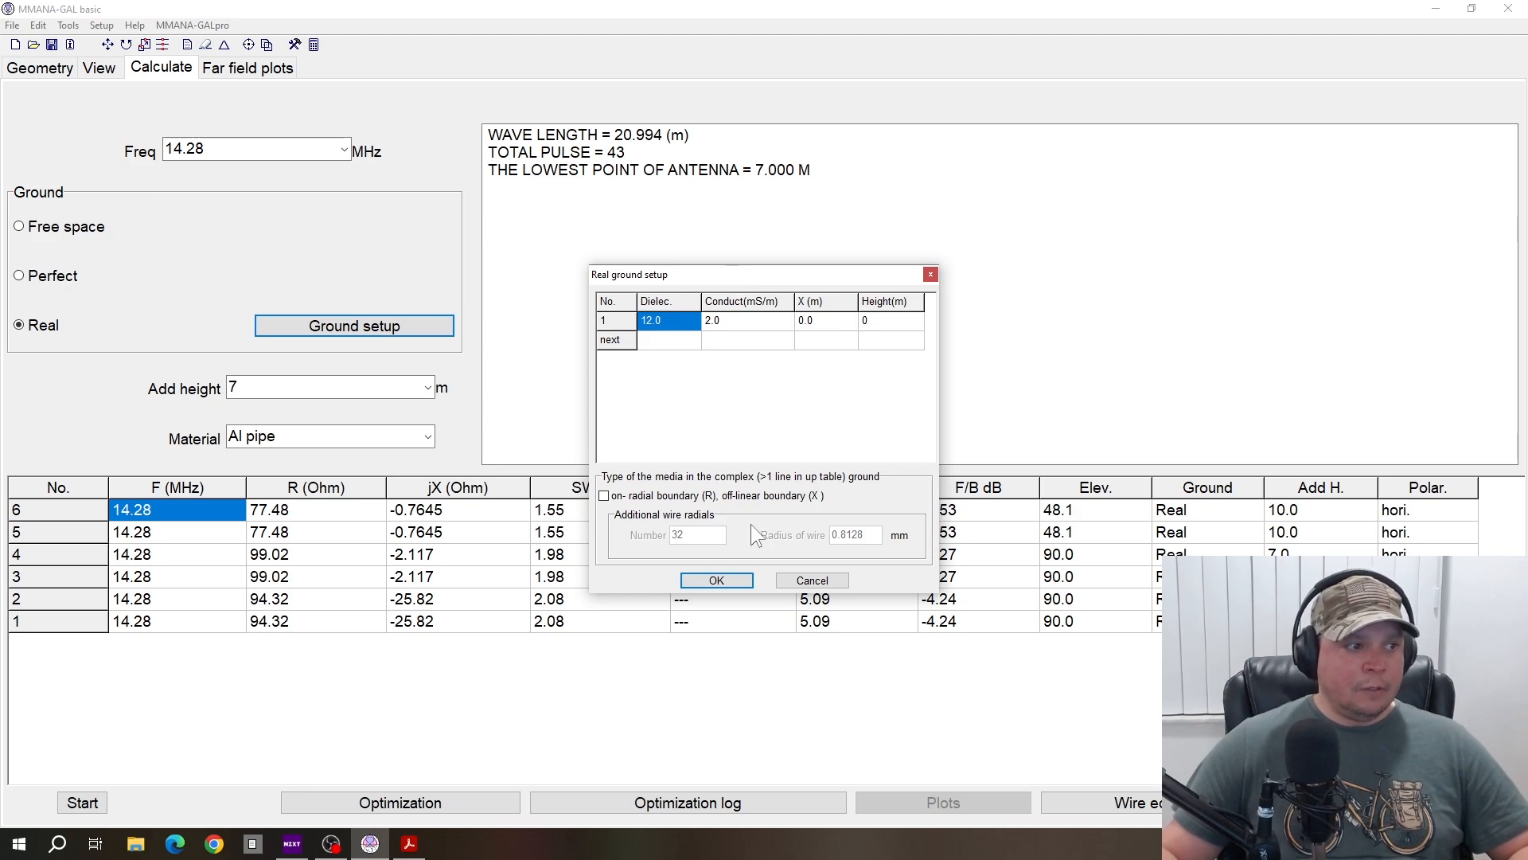
{"action": "left_click", "coordinate": [723, 580]}
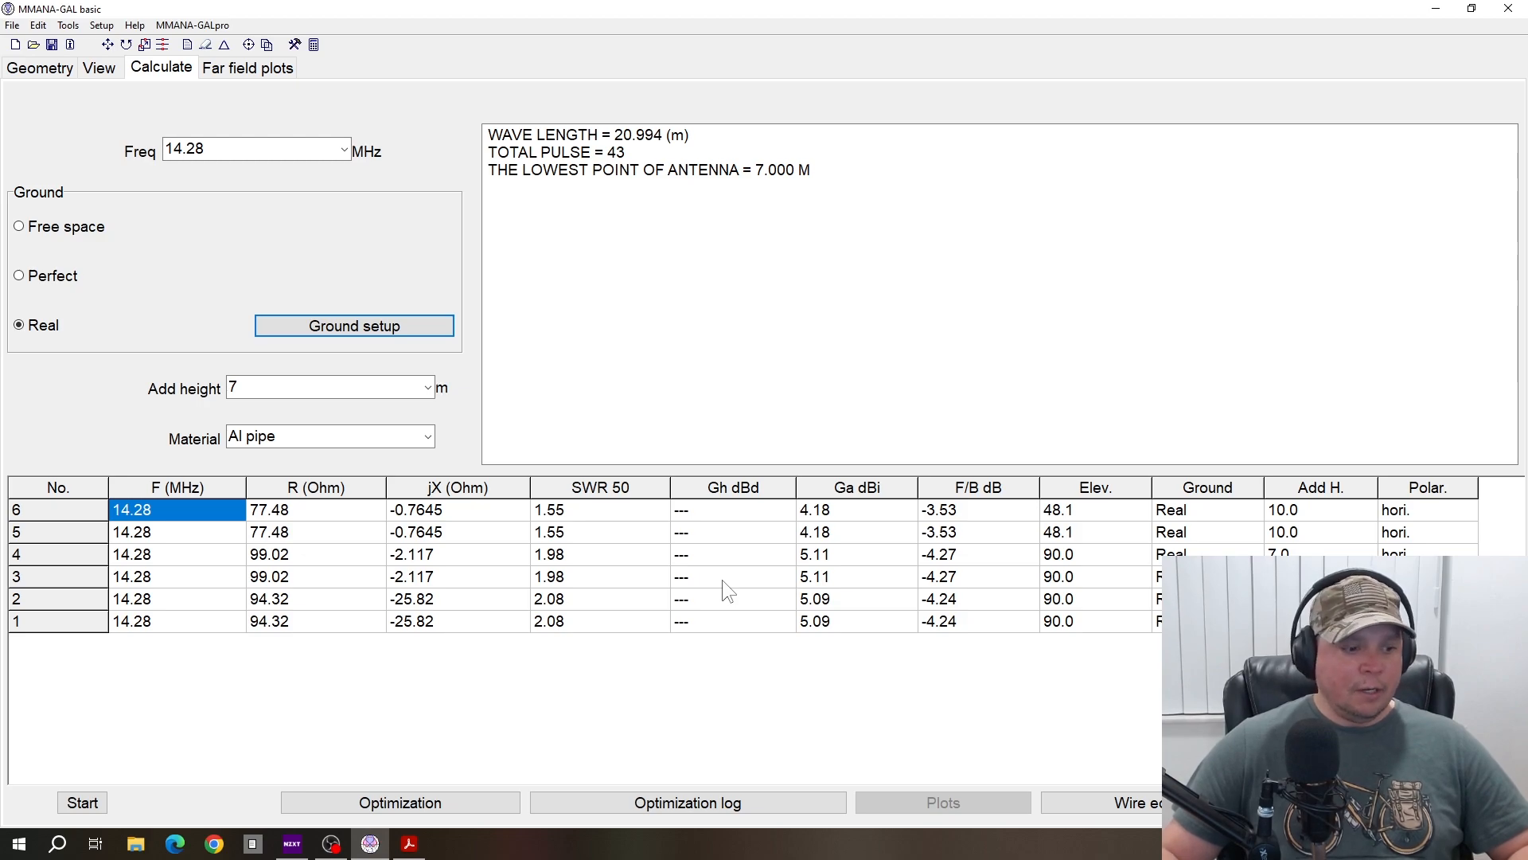
{"action": "left_click", "coordinate": [83, 803]}
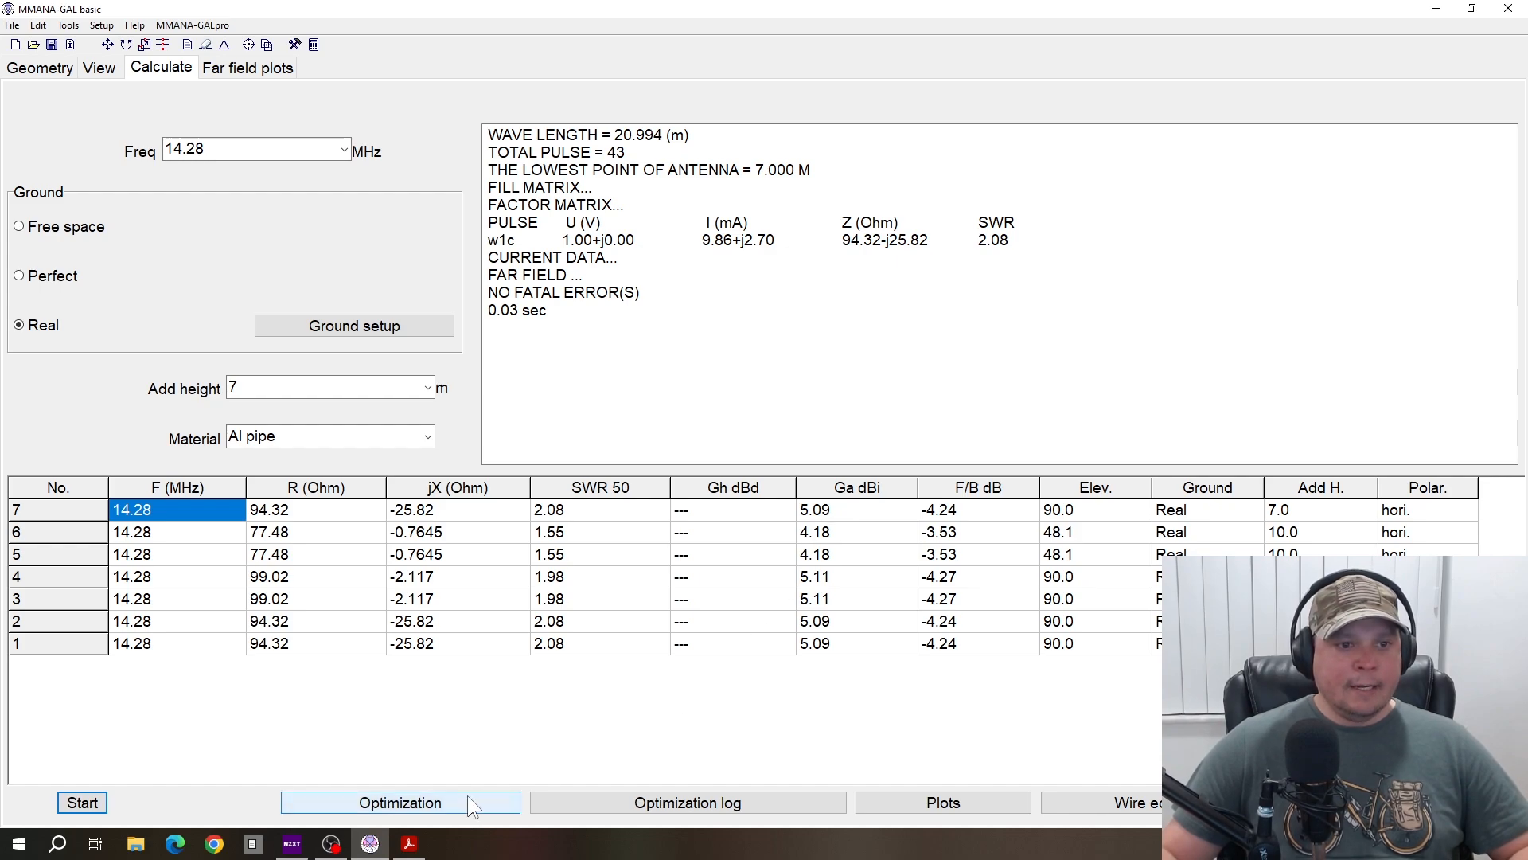
- Examine the far-field plots, probing the gain on the azimuth pattern's side and along the elevation pattern
{"action": "left_click", "coordinate": [258, 70]}
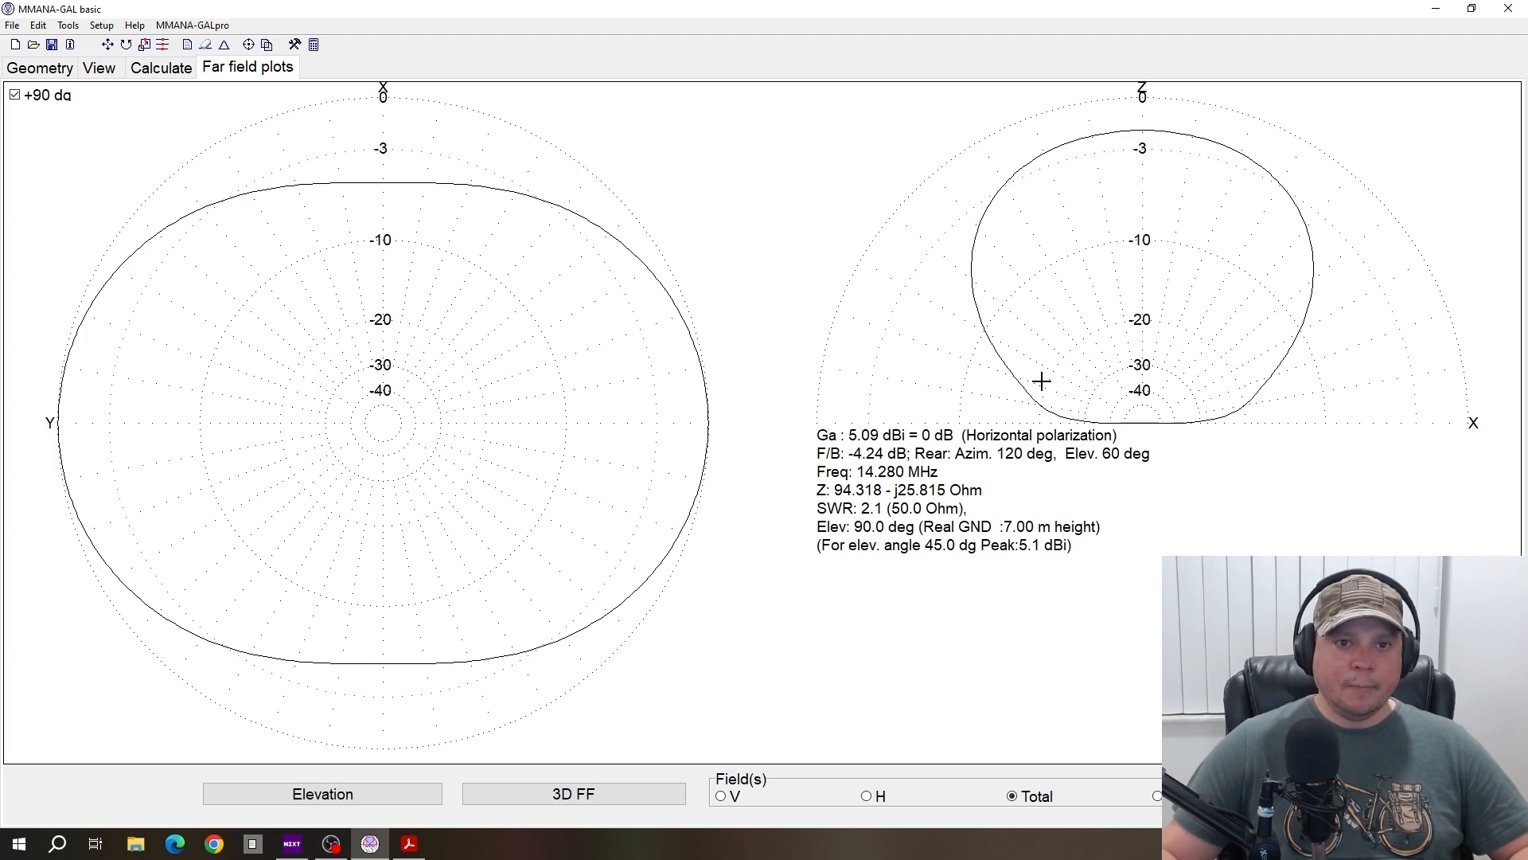
{"action": "left_click", "coordinate": [569, 430]}
{"action": "left_click", "coordinate": [712, 430]}
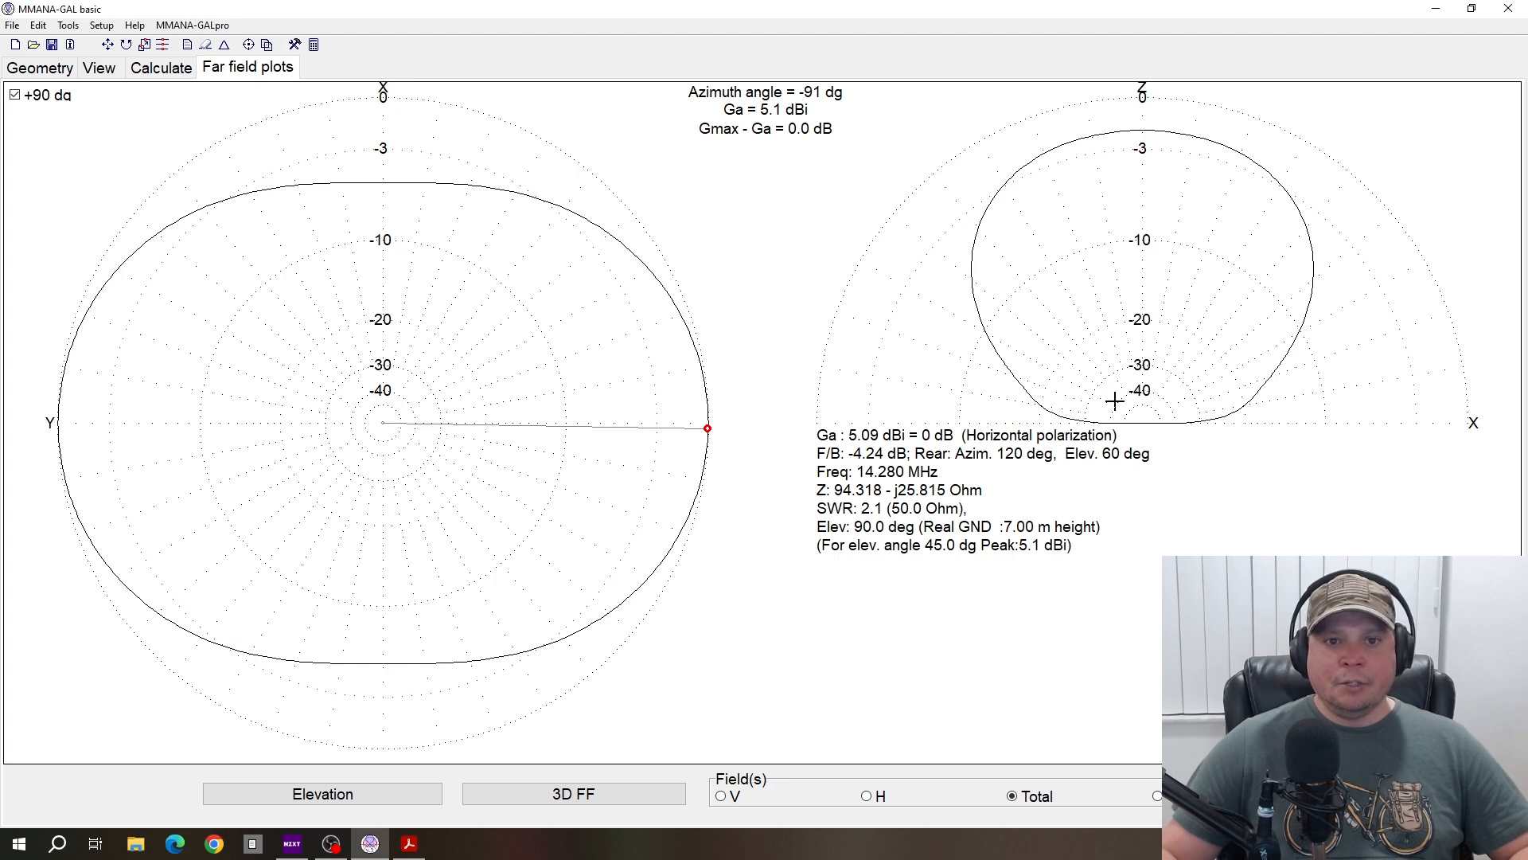
{"action": "mouse_move", "coordinate": [1127, 279]}
{"action": "left_mouse_down"}
{"action": "mouse_move", "coordinate": [1119, 246]}
{"action": "mouse_move", "coordinate": [982, 235]}
{"action": "left_mouse_up"}
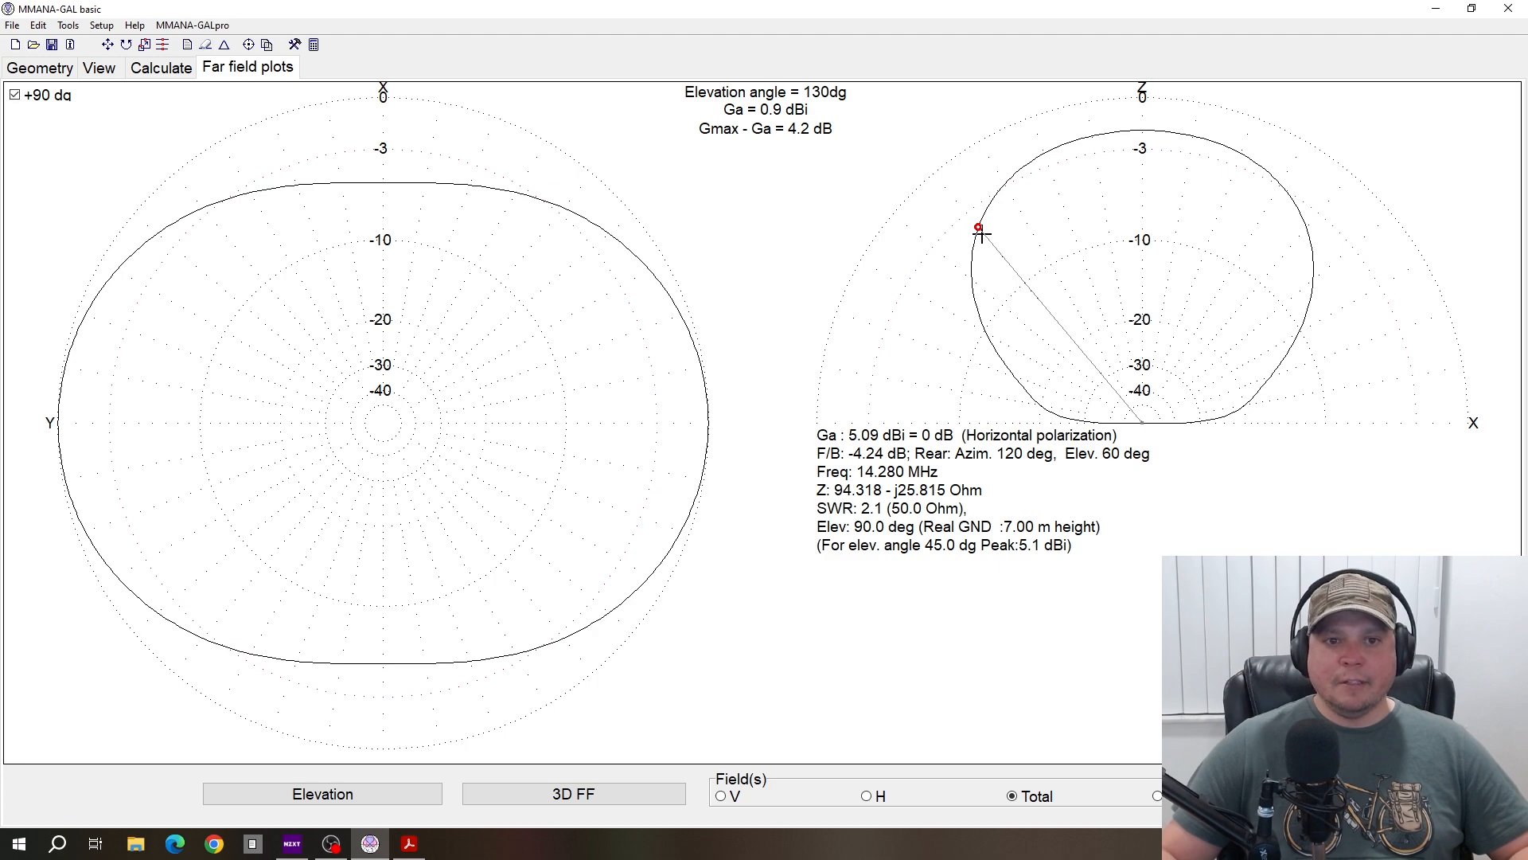
{"action": "left_click", "coordinate": [162, 69]}
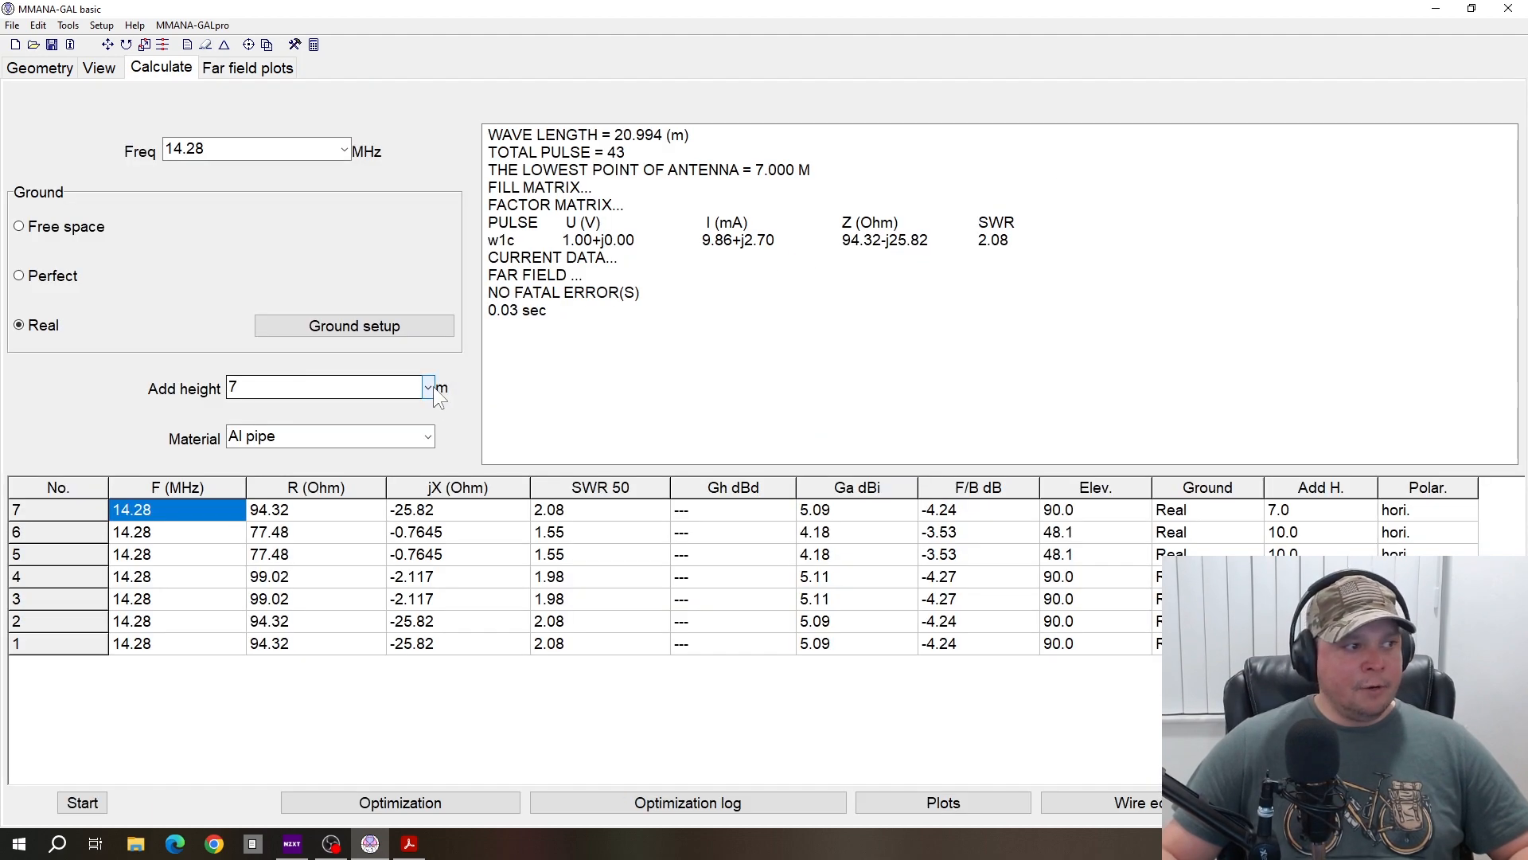
{"action": "left_click", "coordinate": [431, 386]}
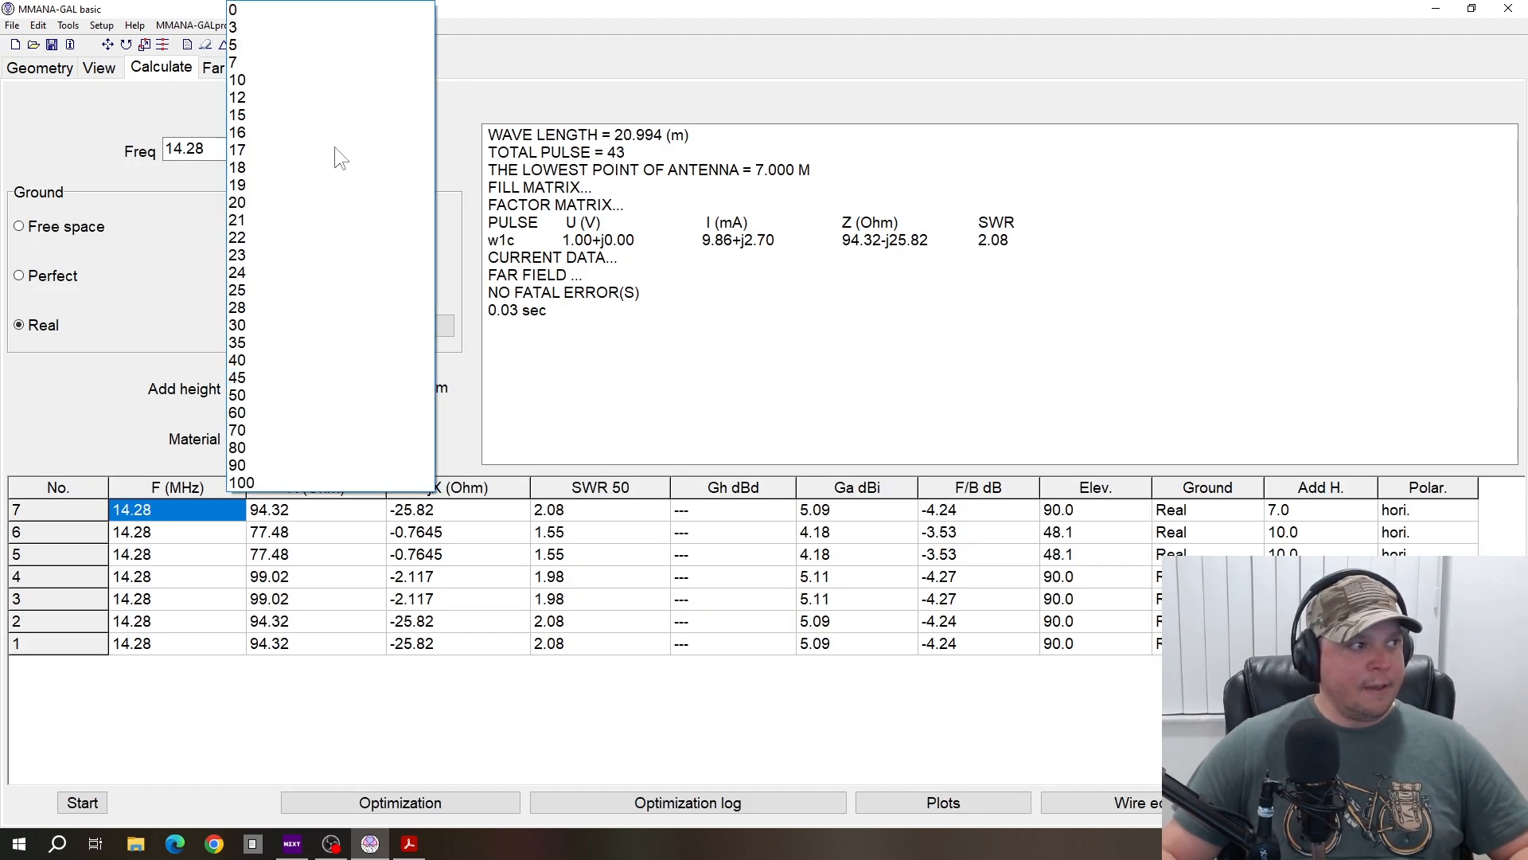
{"action": "left_click", "coordinate": [263, 76]}
- Examine the antenna's 3D far-field radiation pattern from a rotated viewpoint, and close it
{"action": "left_click", "coordinate": [261, 74]}
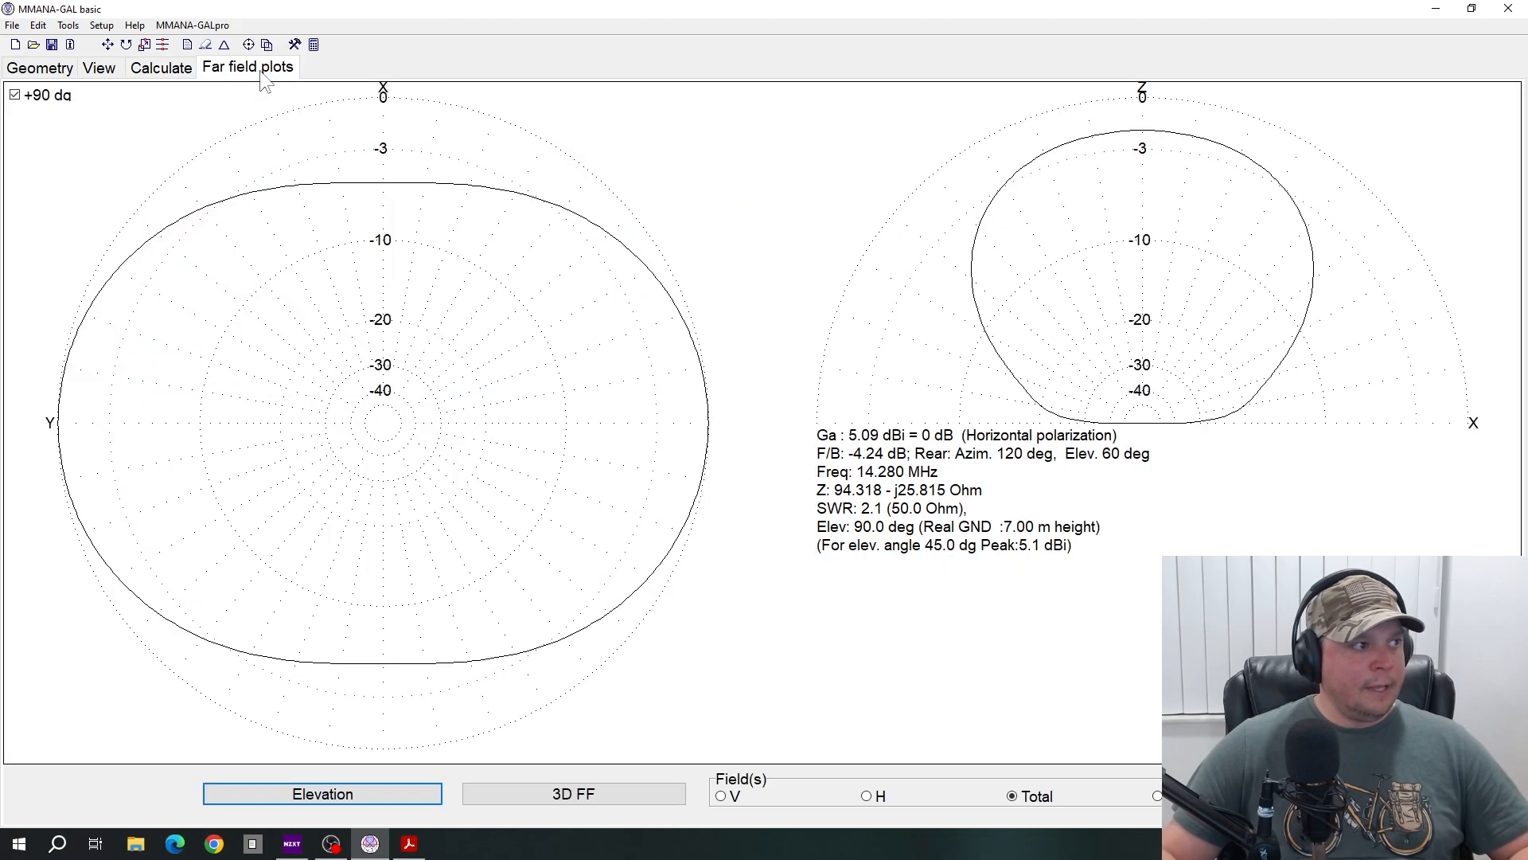
{"action": "left_click", "coordinate": [568, 797]}
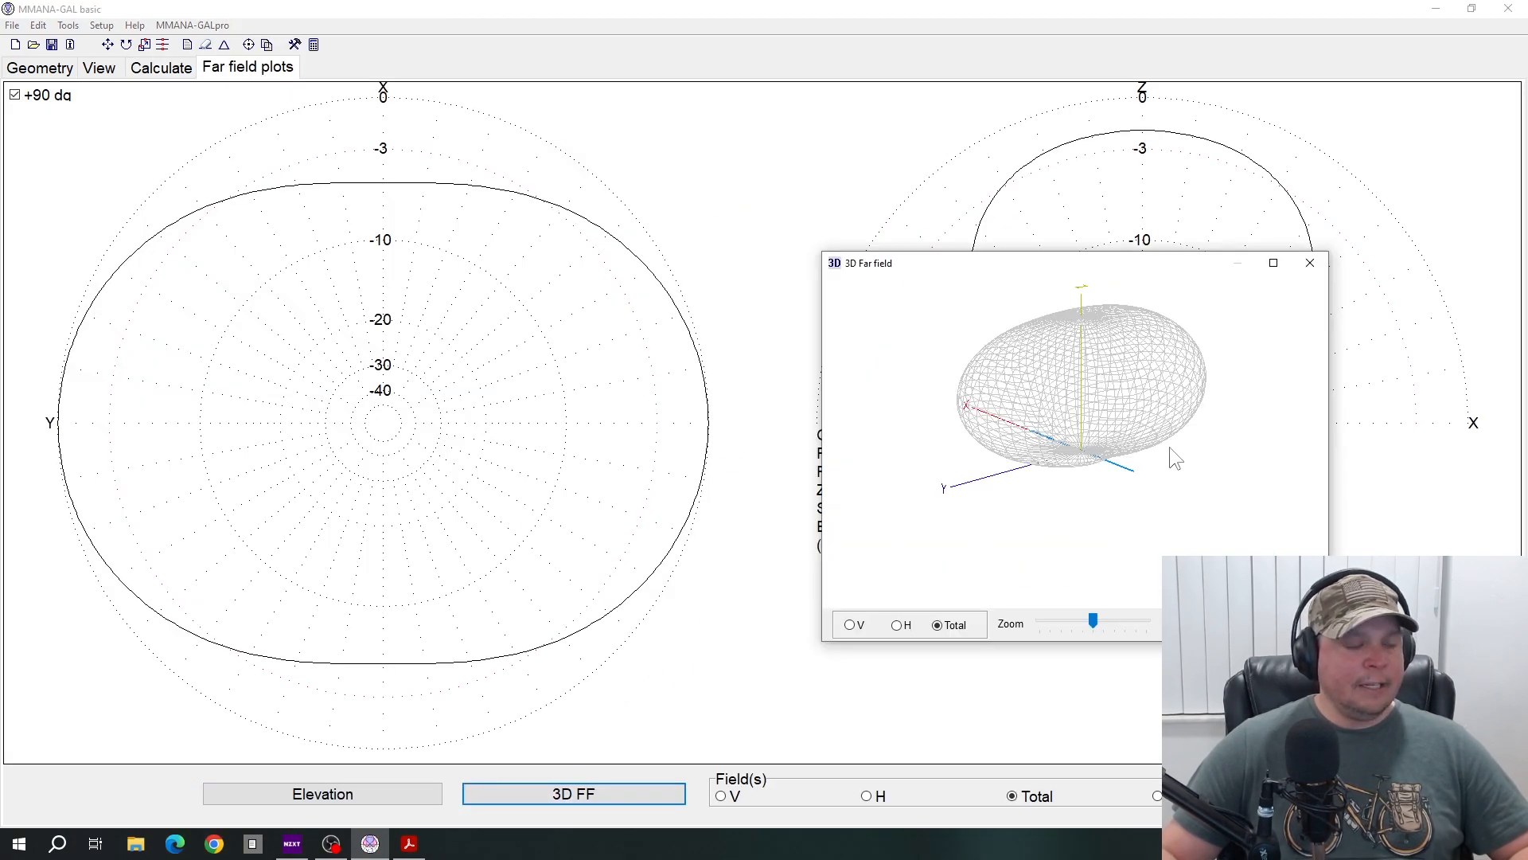
{"action": "mouse_move", "coordinate": [1084, 468]}
{"action": "left_mouse_down"}
{"action": "mouse_move", "coordinate": [1114, 479]}
{"action": "mouse_move", "coordinate": [1076, 477]}
{"action": "mouse_move", "coordinate": [1103, 465]}
{"action": "left_mouse_up"}
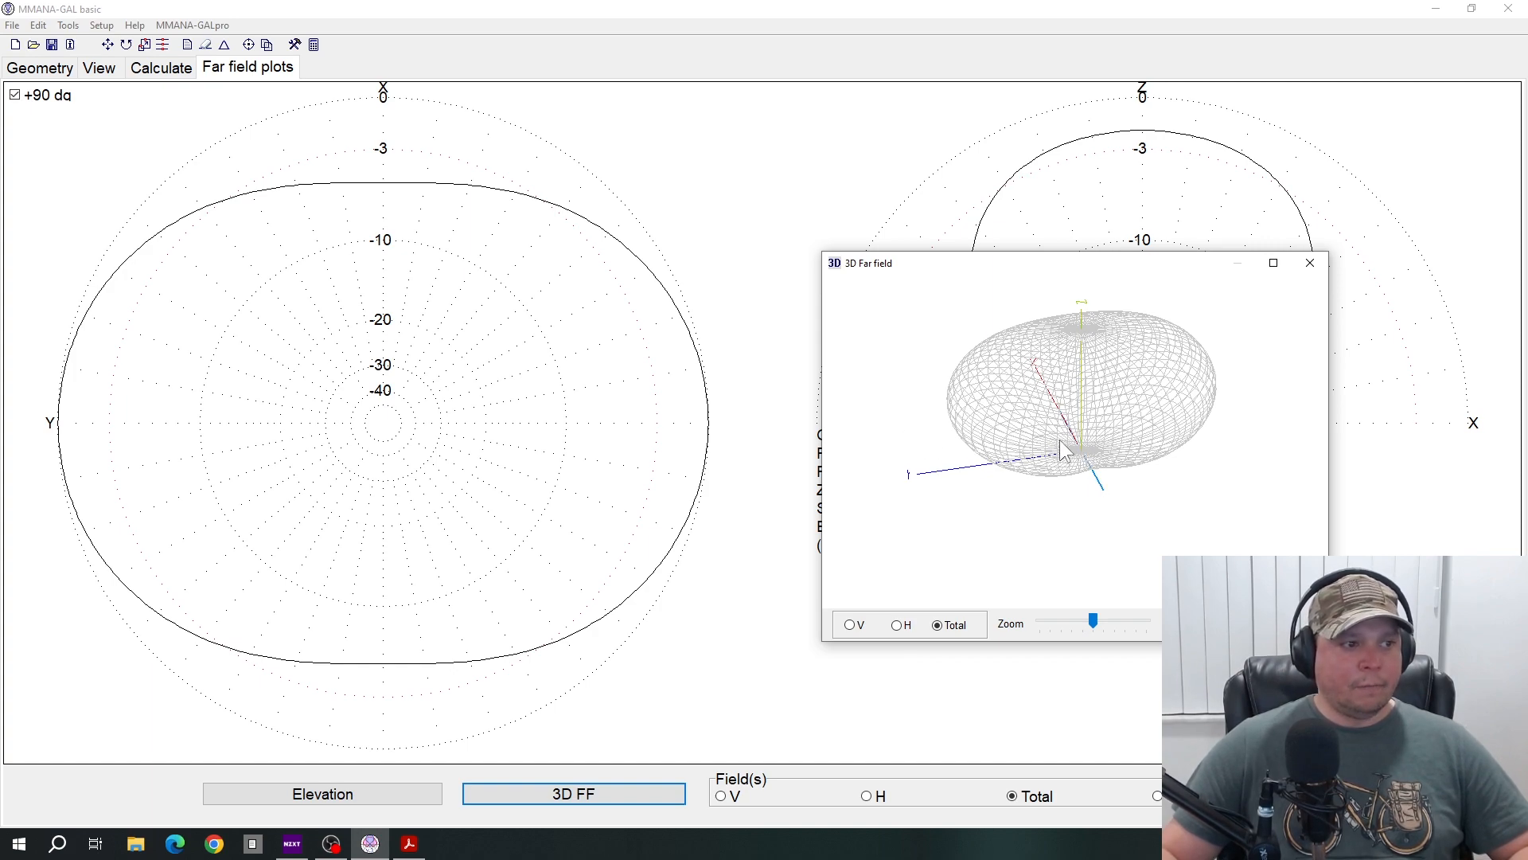
{"action": "left_click", "coordinate": [1311, 264]}
- Set the antenna's added height to 10 m
{"action": "left_click", "coordinate": [152, 71]}
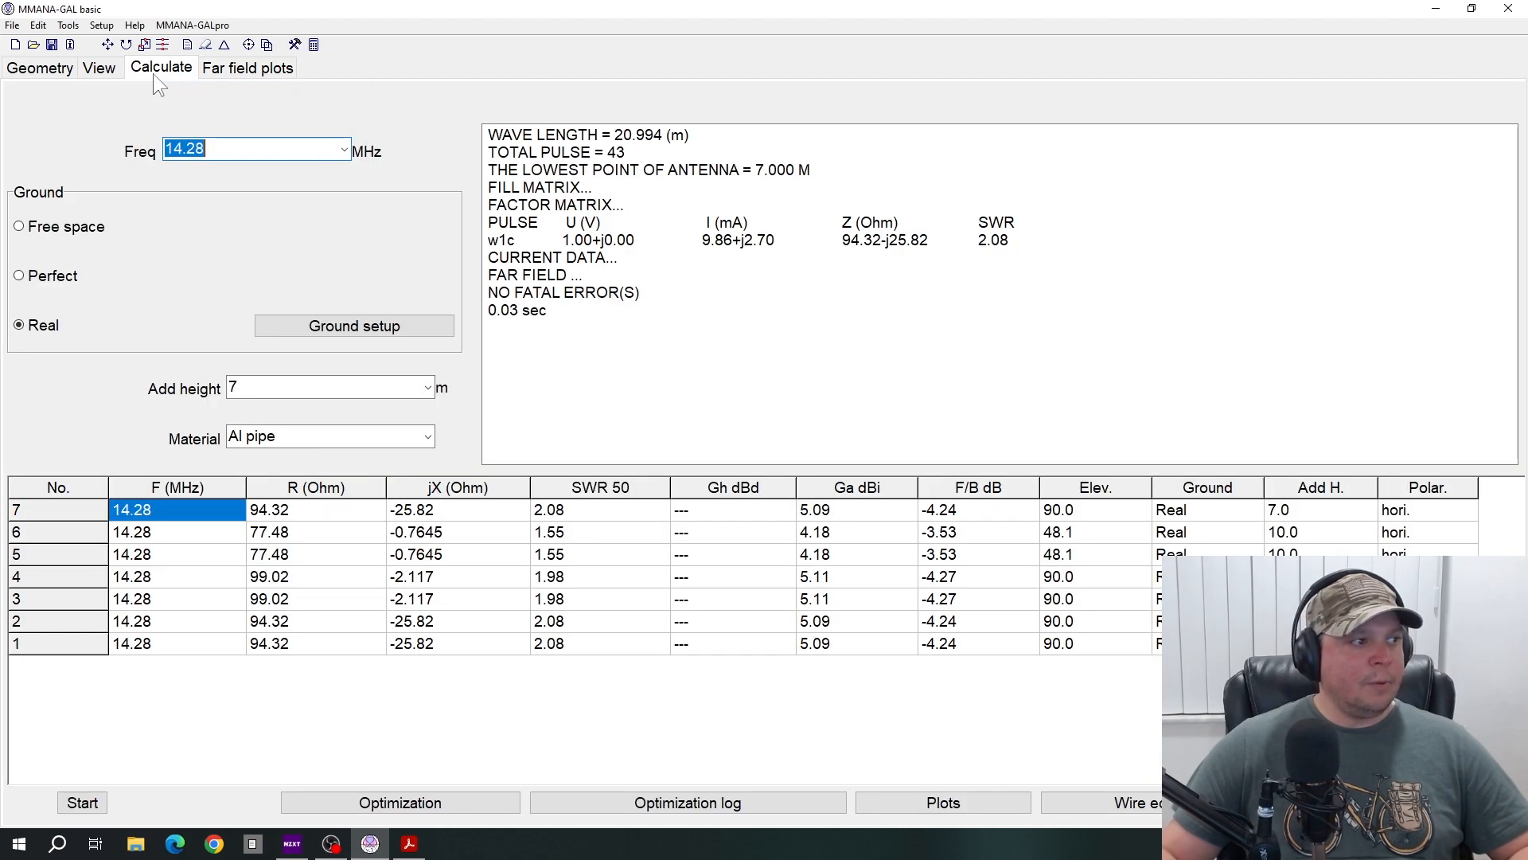
{"action": "left_click", "coordinate": [428, 388]}
{"action": "left_click", "coordinate": [258, 80]}
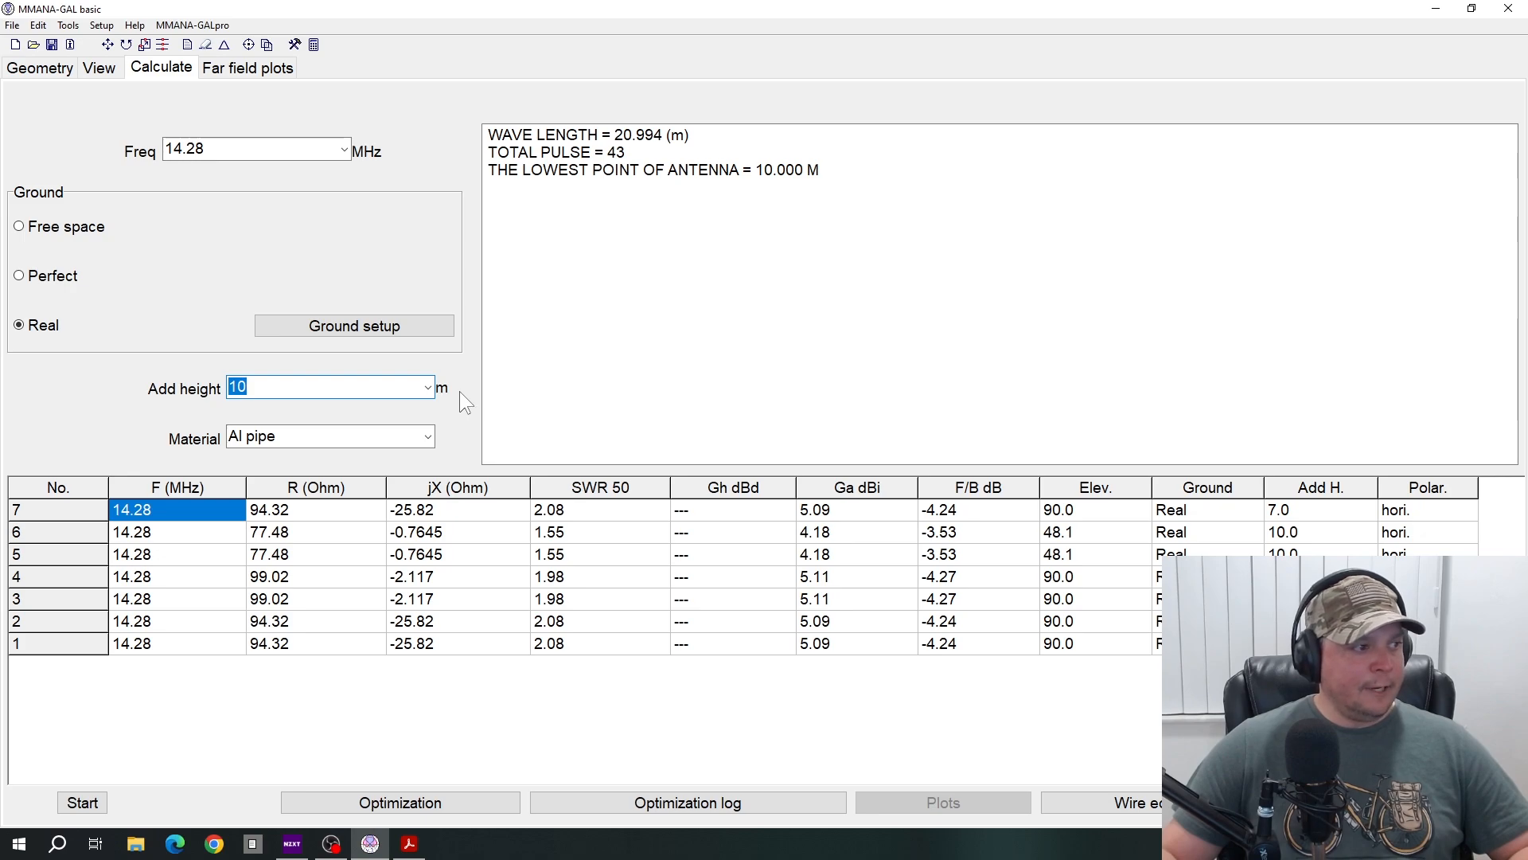
- Run the optimization for the 10 m height using all elements as parameters
{"action": "left_click", "coordinate": [375, 804]}
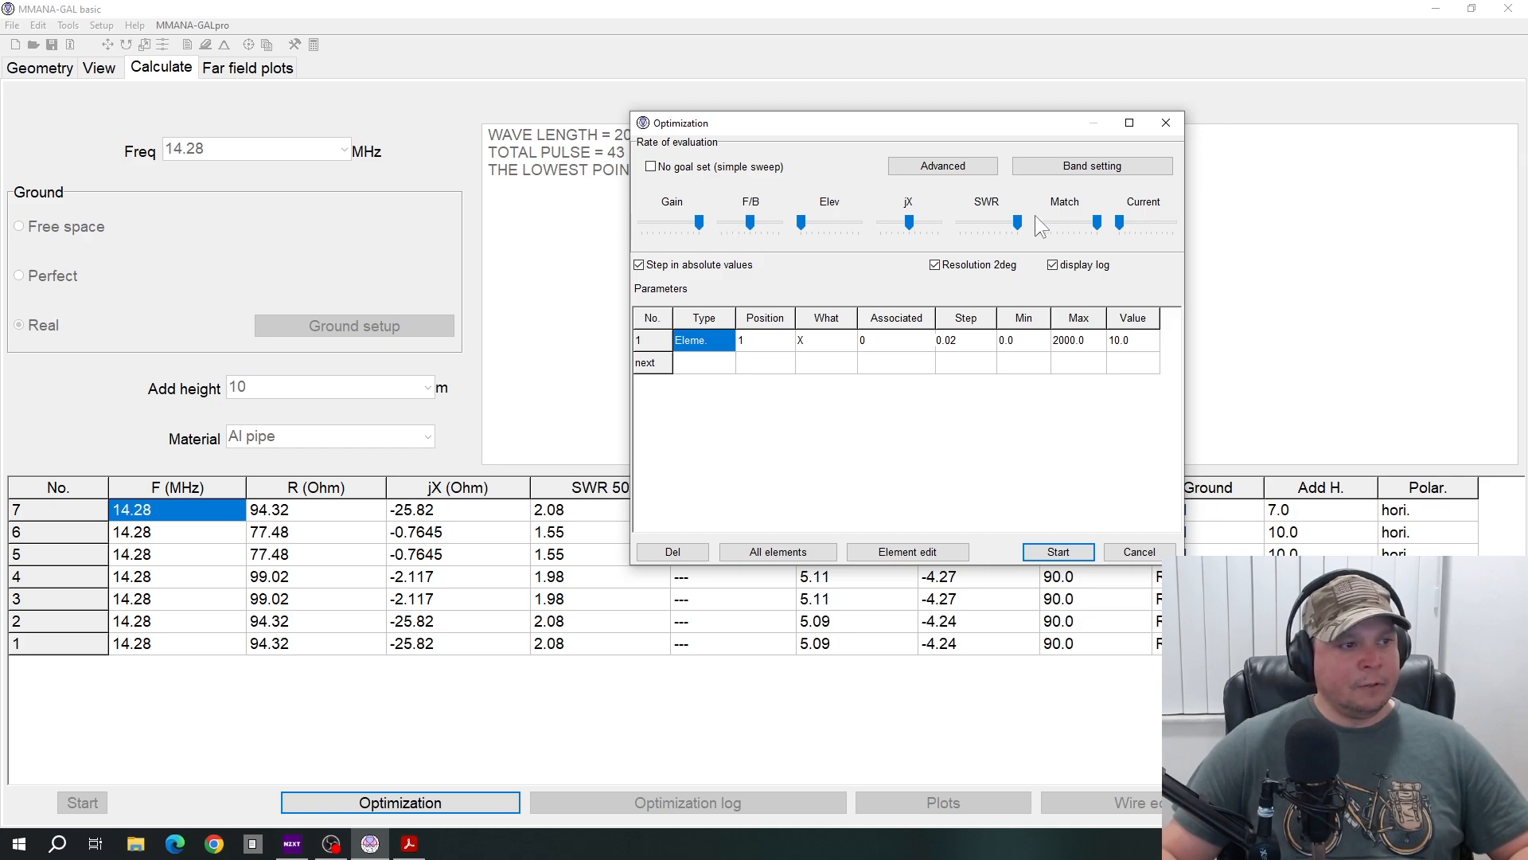
{"action": "left_click", "coordinate": [769, 551]}
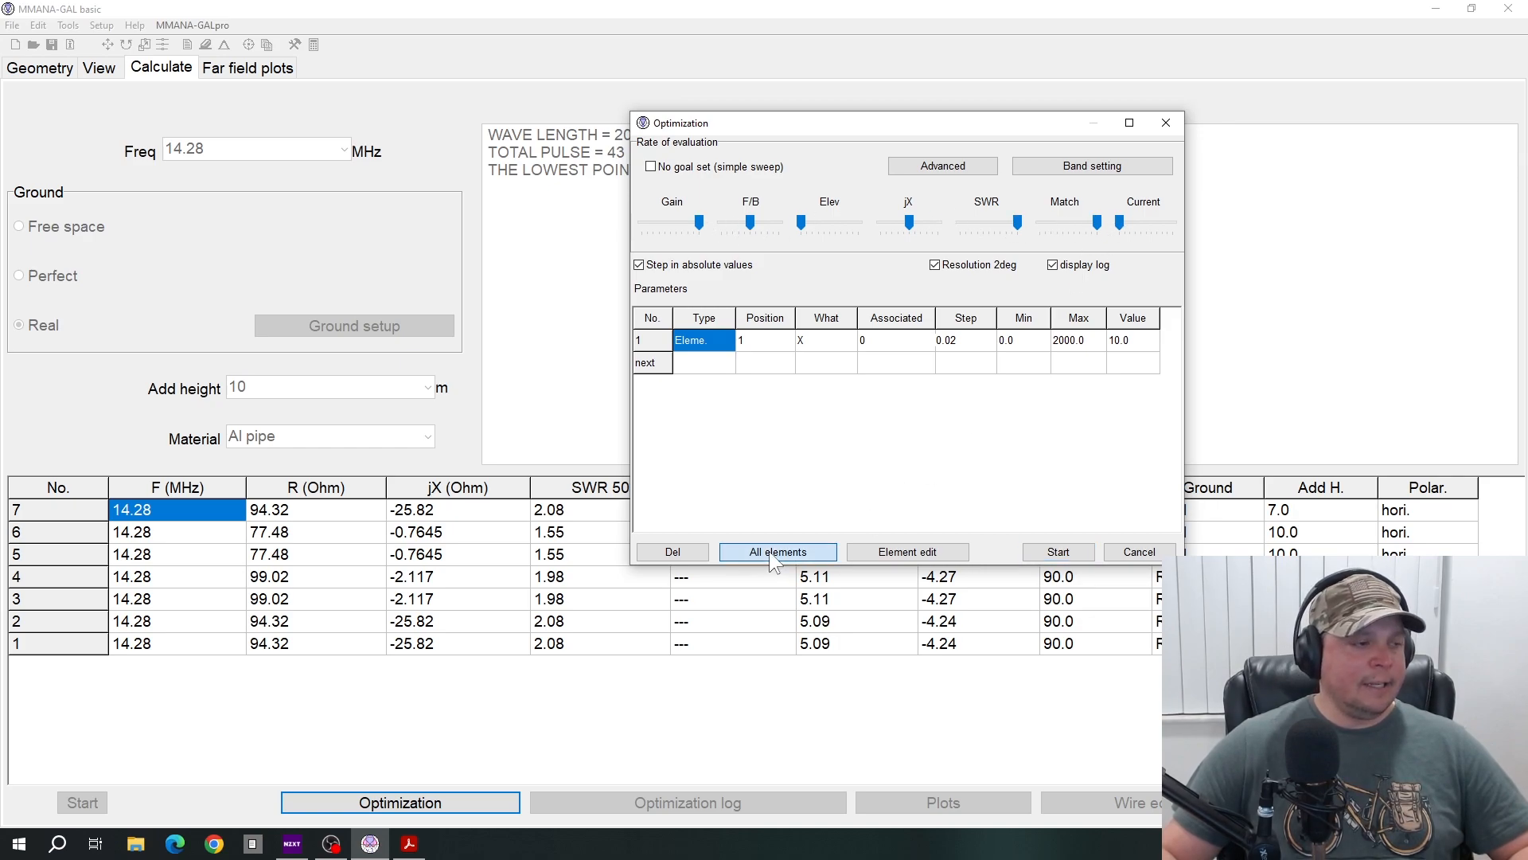
{"action": "left_click", "coordinate": [749, 477]}
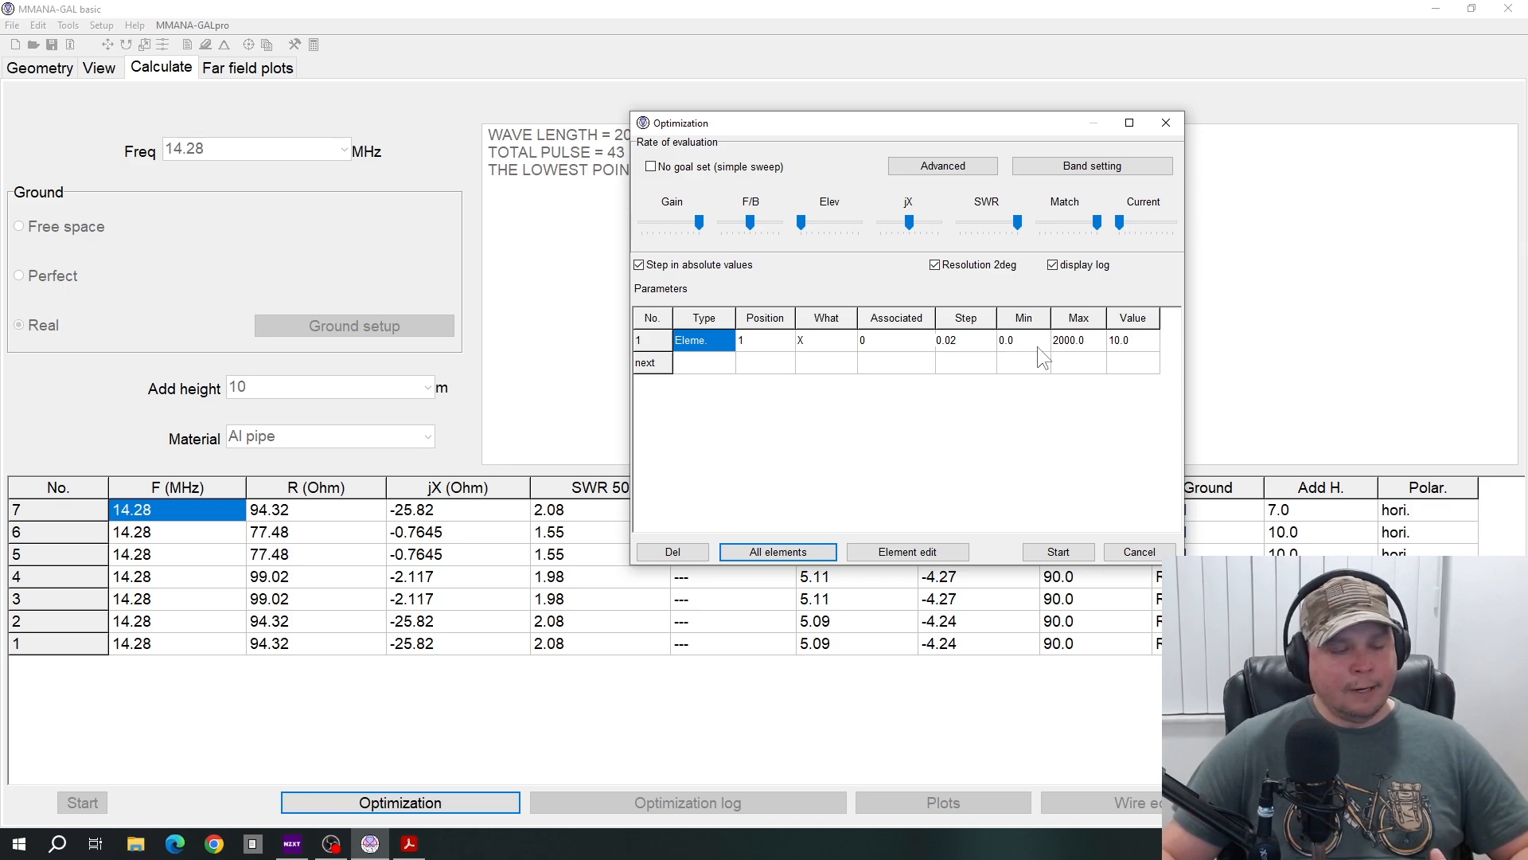
{"action": "left_click", "coordinate": [1058, 551]}
{"action": "left_click", "coordinate": [846, 475]}
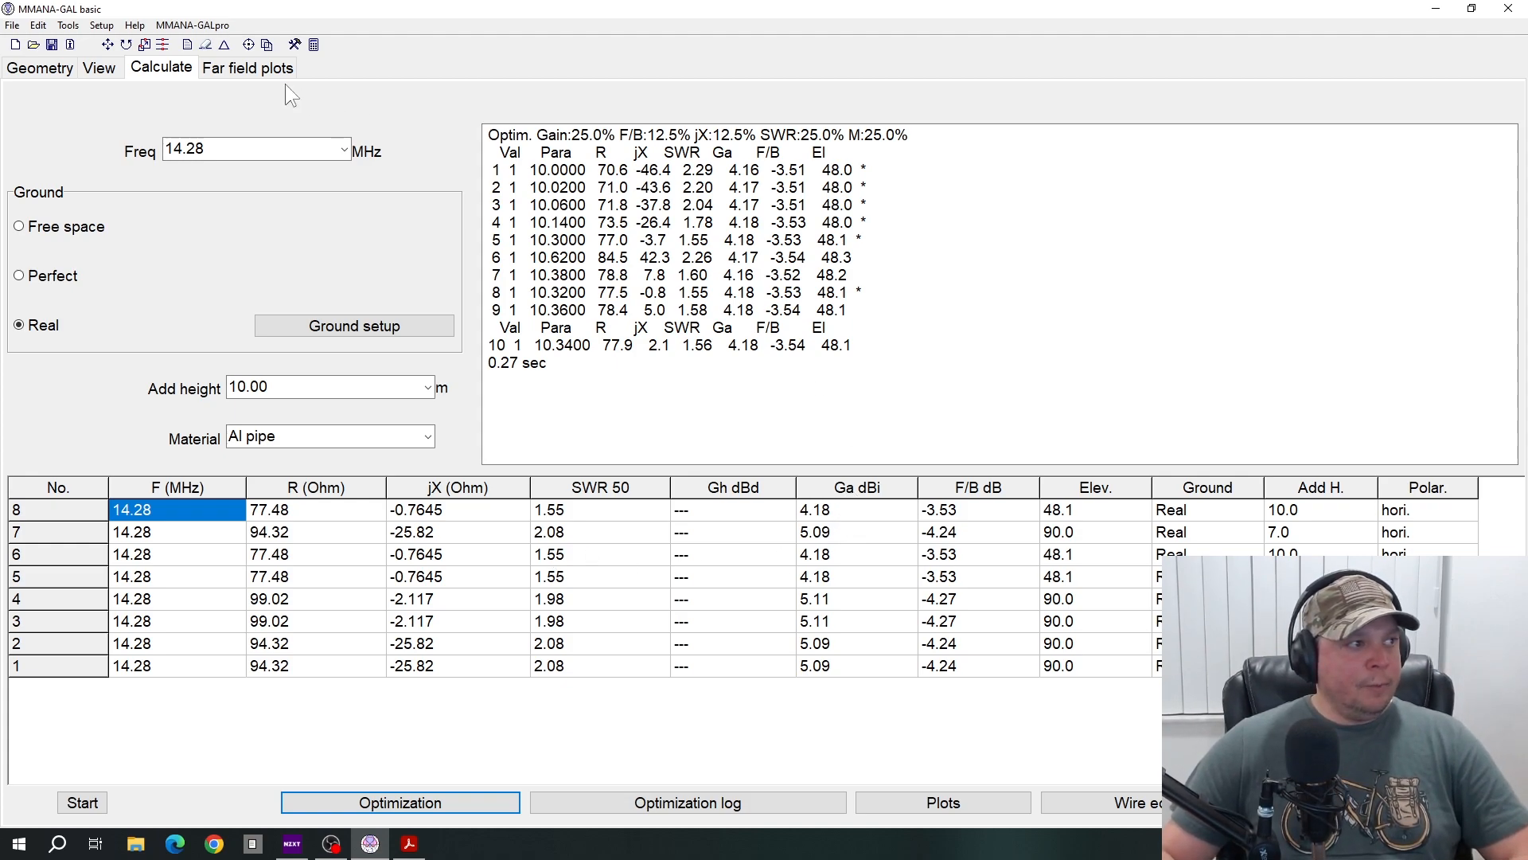
- Recalculate the optimized antenna at 10 m height and probe the gain along its elevation pattern
{"action": "left_click", "coordinate": [258, 70]}
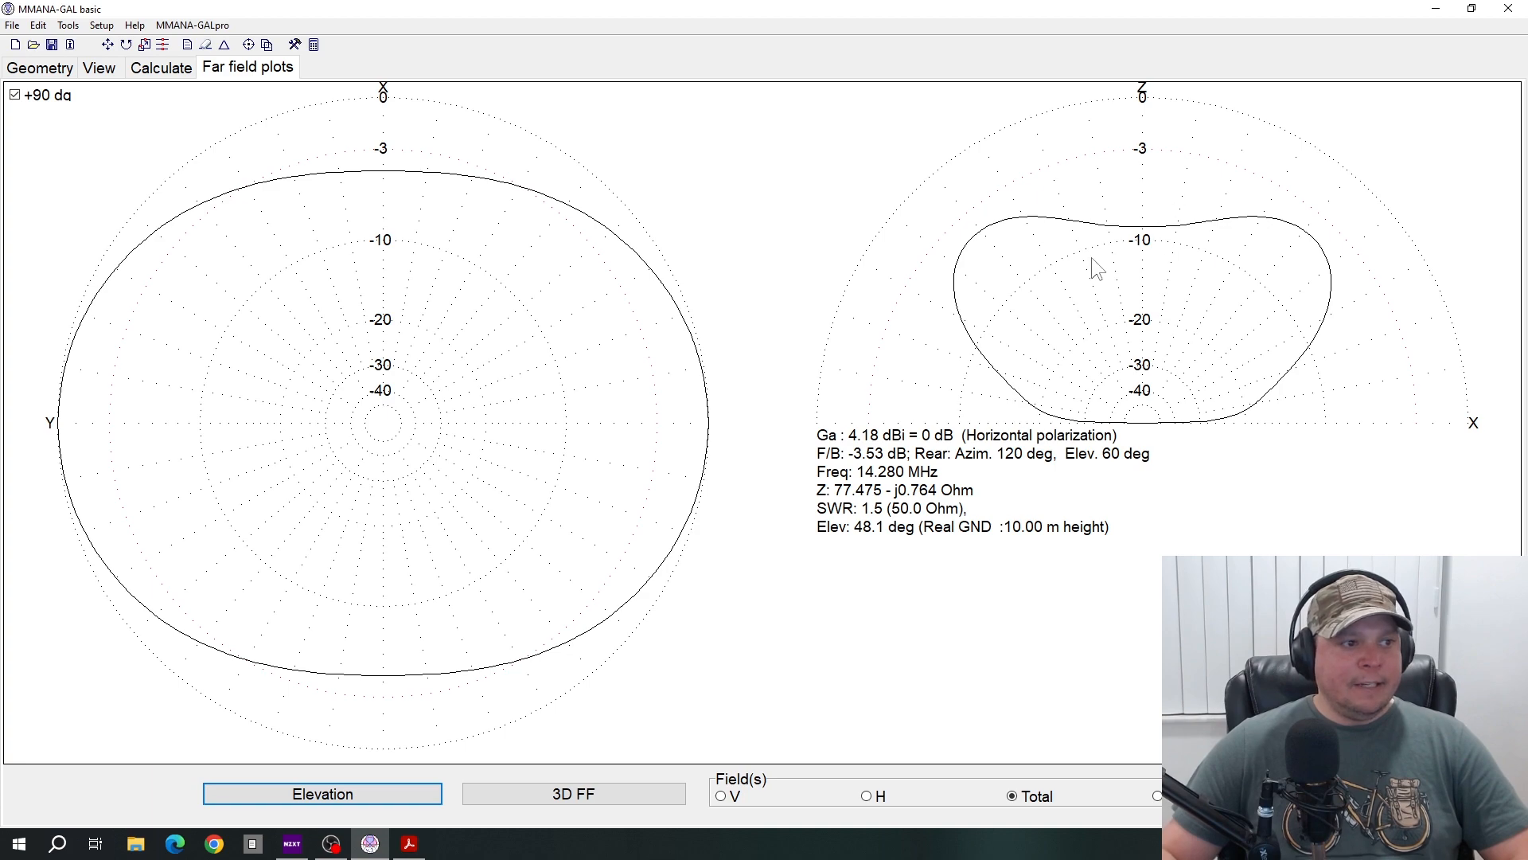
{"action": "left_click", "coordinate": [159, 69]}
{"action": "left_click", "coordinate": [82, 802]}
{"action": "mouse_move", "coordinate": [1154, 242]}
{"action": "left_mouse_down"}
{"action": "mouse_move", "coordinate": [1130, 228]}
{"action": "mouse_move", "coordinate": [954, 244]}
{"action": "left_mouse_up"}
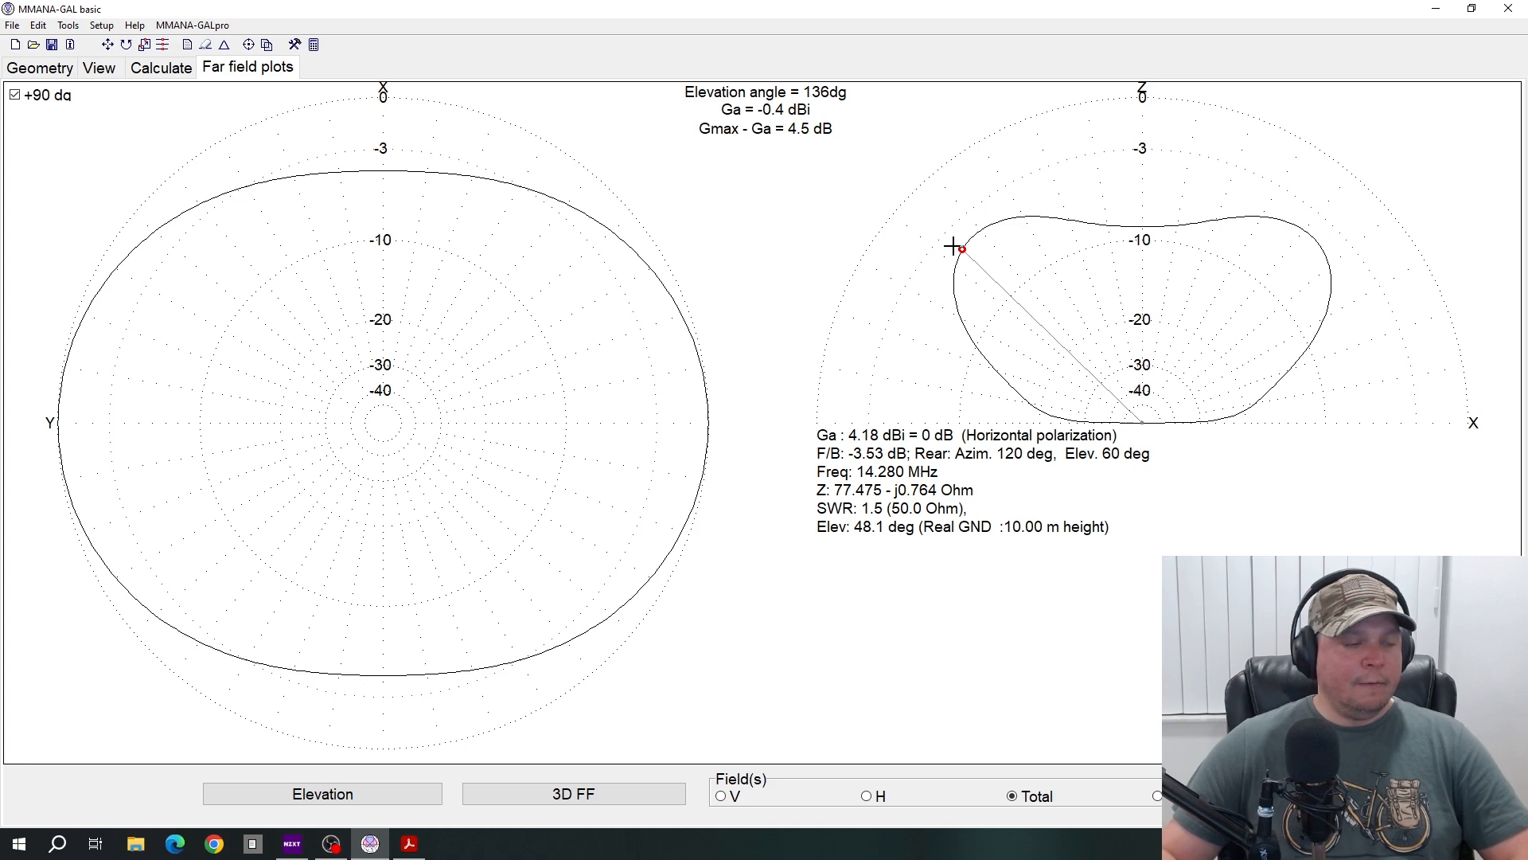
{"action": "left_click_drag", "start_coordinate": [953, 244], "coordinate": [949, 238]}
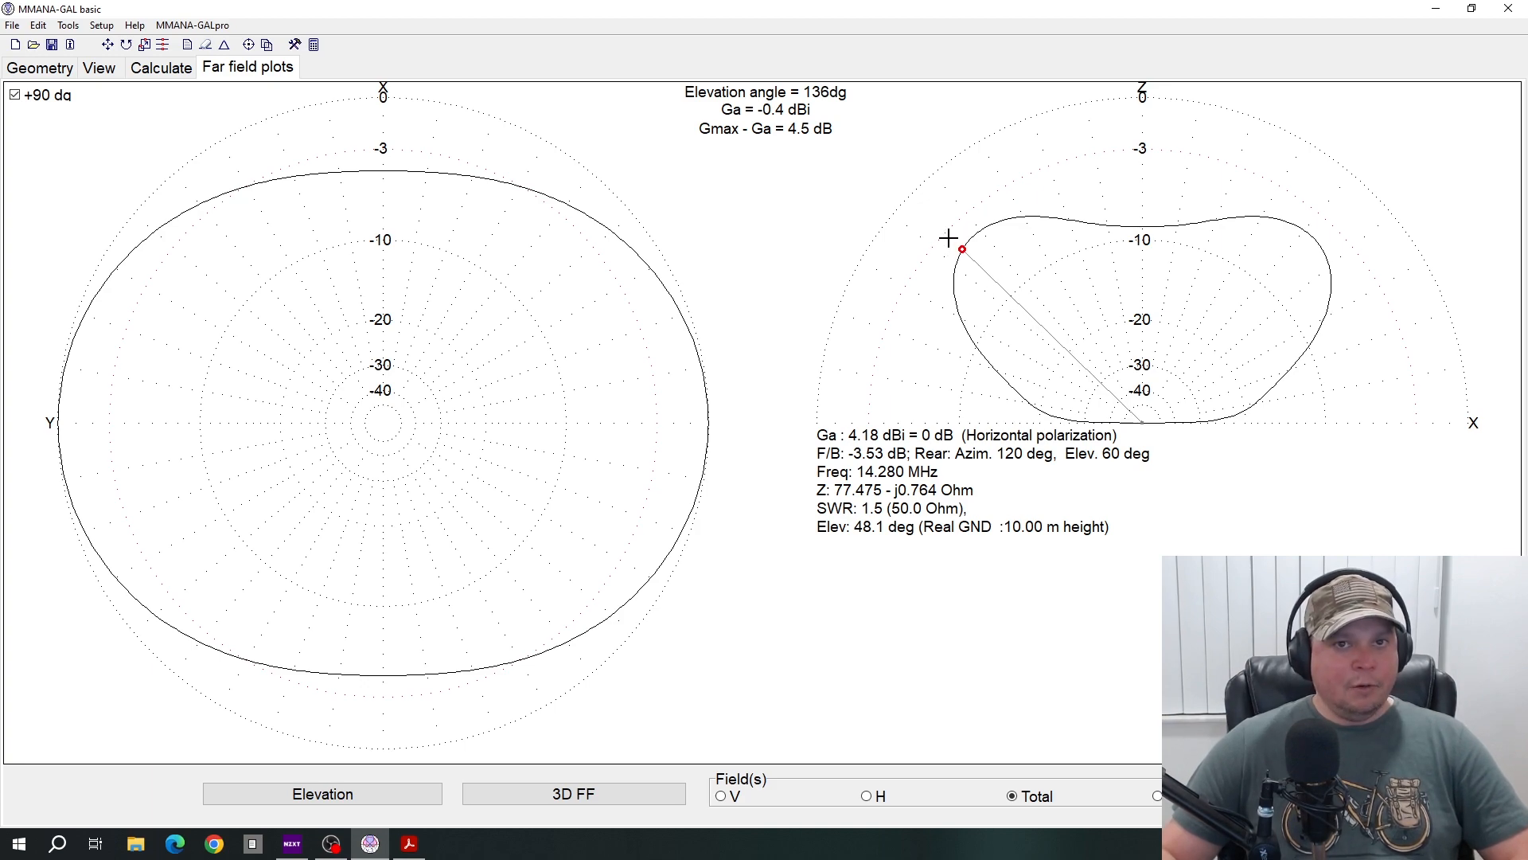
- Return the antenna's added height to 7 m
{"action": "left_click", "coordinate": [162, 68]}
{"action": "left_click", "coordinate": [430, 390]}
{"action": "left_click", "coordinate": [317, 62]}
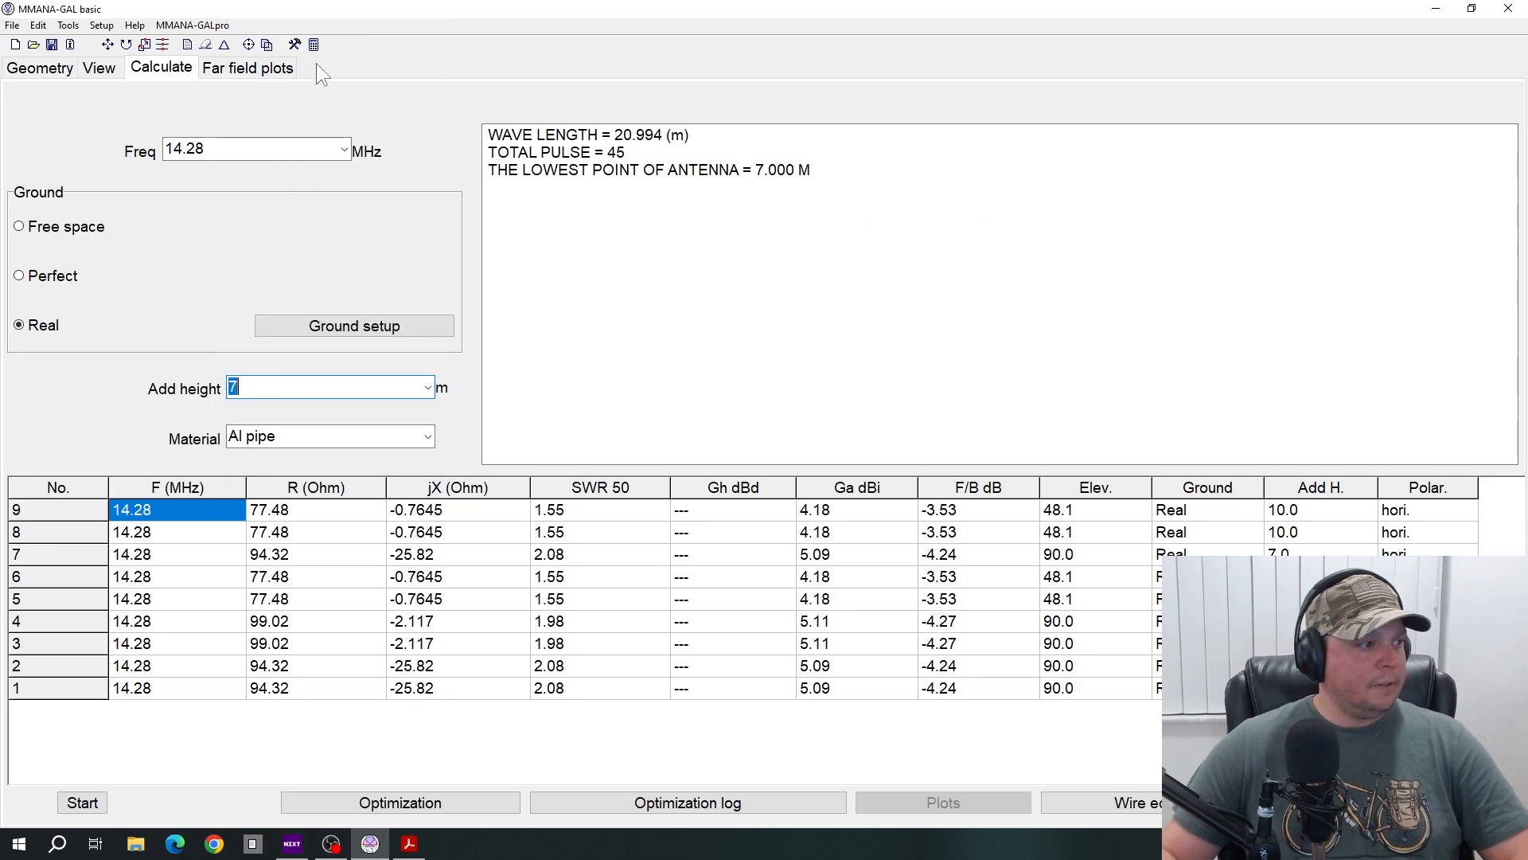
- Run the optimization for the 7 m height using all elements as parameters
{"action": "left_click", "coordinate": [419, 804]}
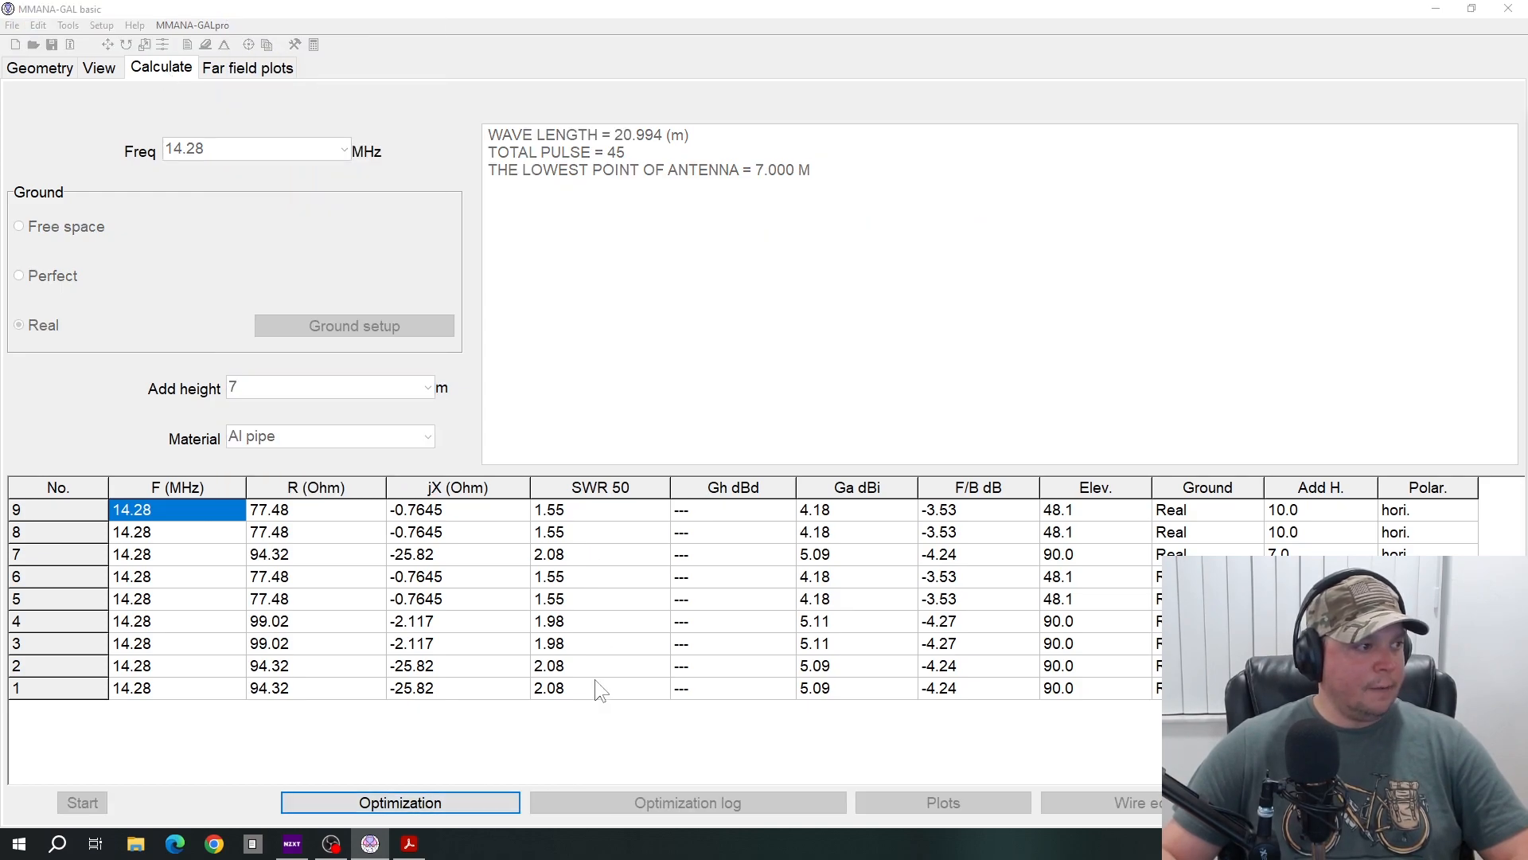
{"action": "left_click", "coordinate": [718, 575]}
{"action": "left_click", "coordinate": [743, 490]}
{"action": "left_click", "coordinate": [999, 576]}
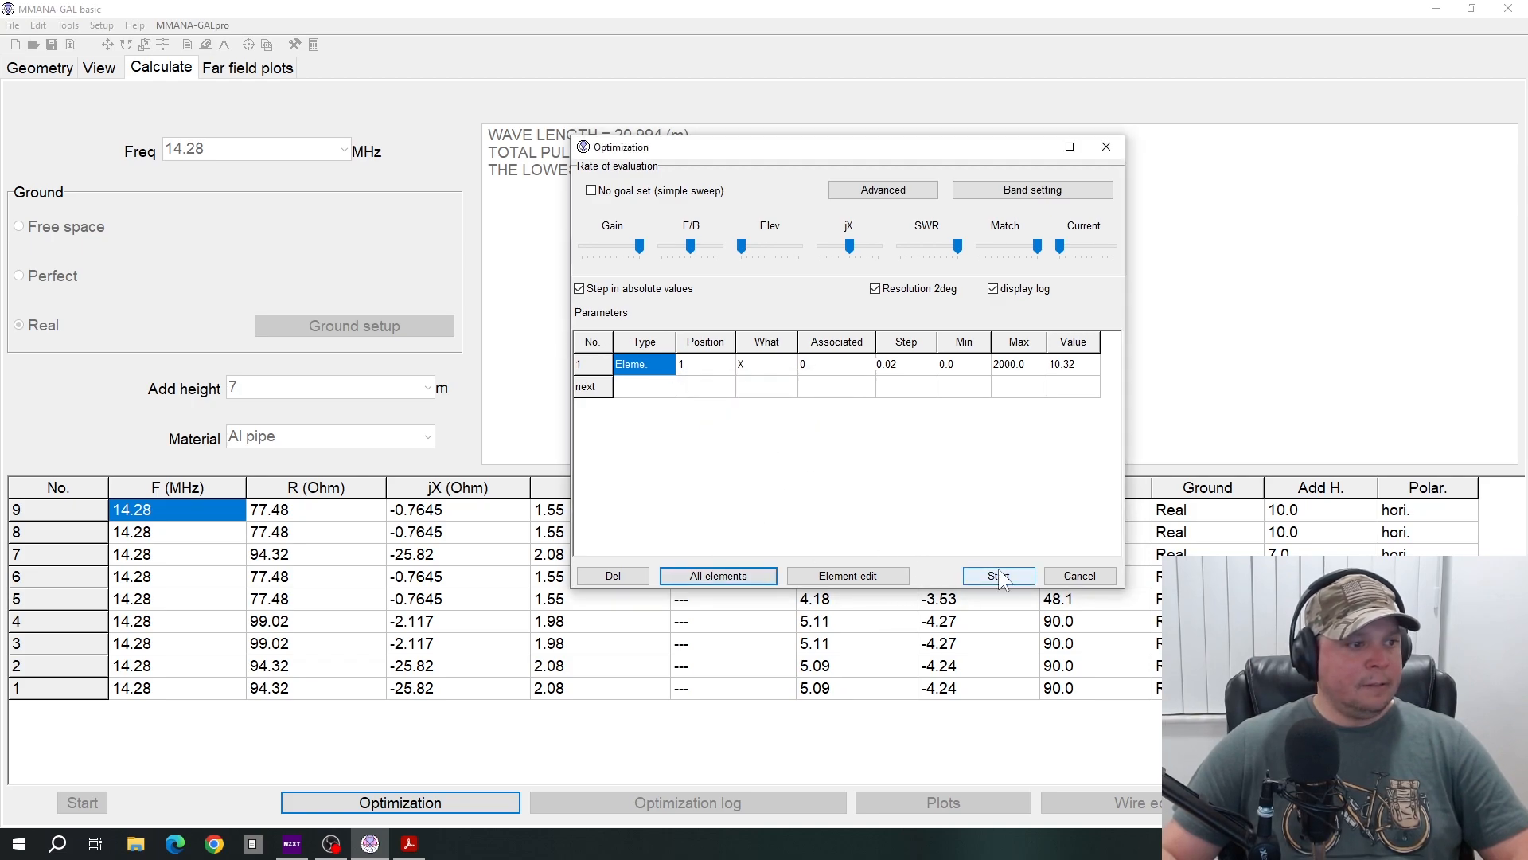
{"action": "left_click", "coordinate": [866, 500]}
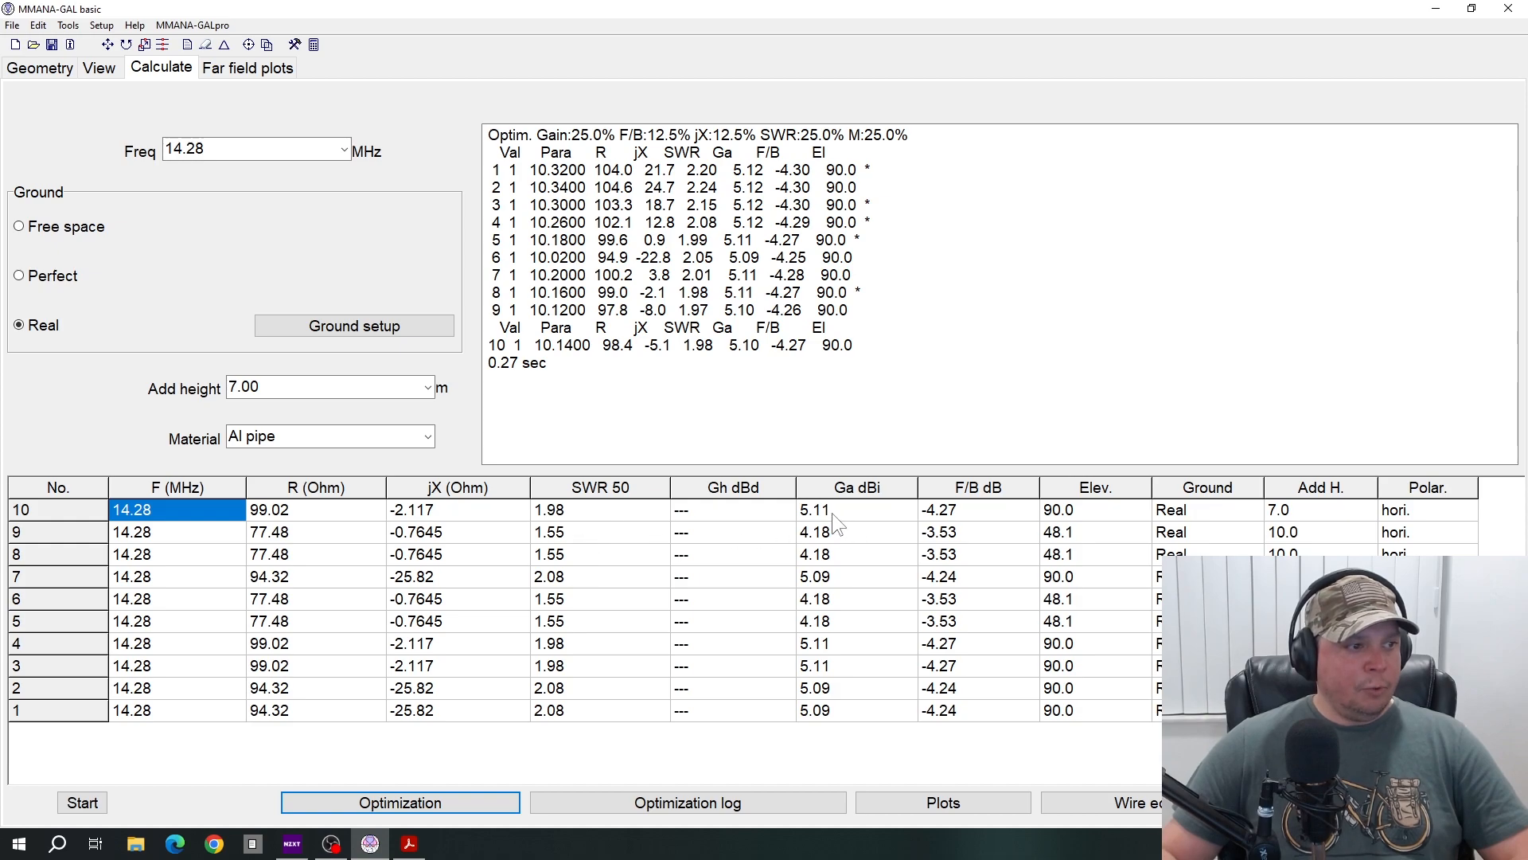
- Plot the optimized dipole's SWR at resonance over a 400 kHz bandwidth, writing the current frequency to the tables
{"action": "left_click", "coordinate": [941, 802]}
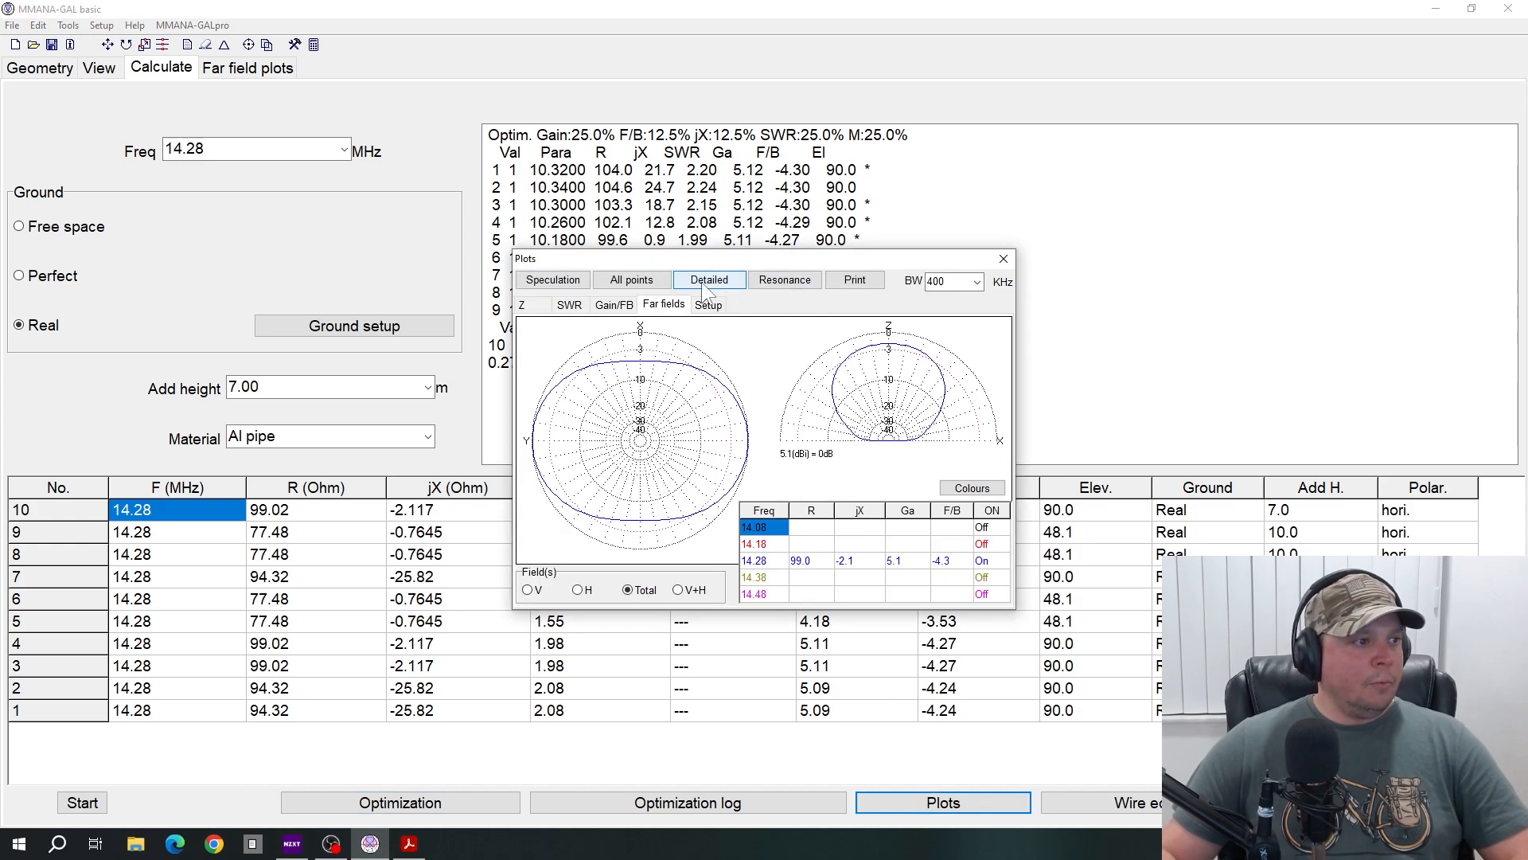
{"action": "left_click", "coordinate": [617, 285]}
{"action": "left_click", "coordinate": [790, 278]}
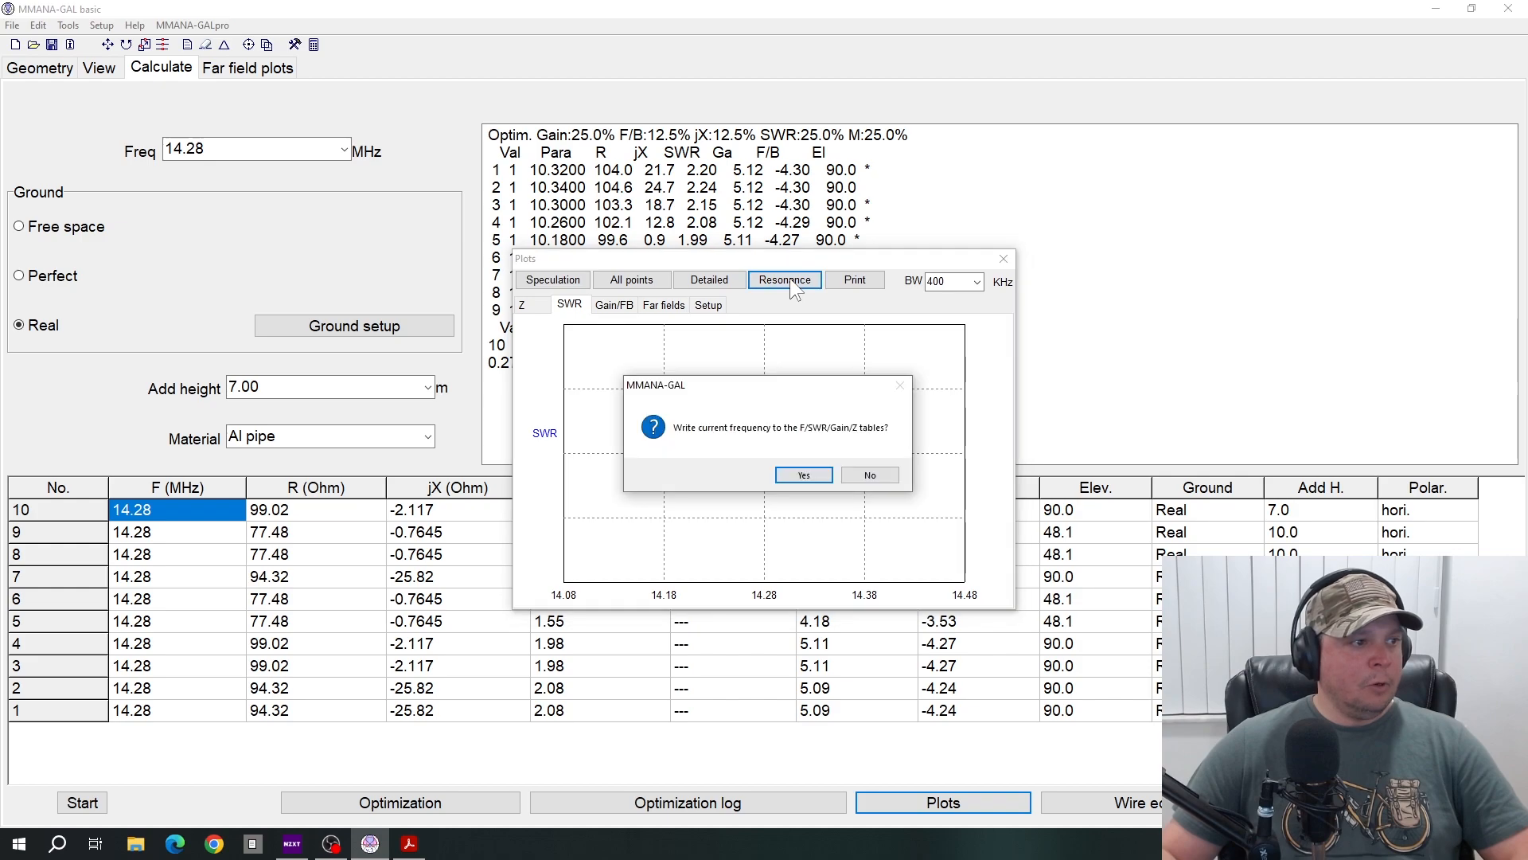
{"action": "left_click", "coordinate": [804, 475]}
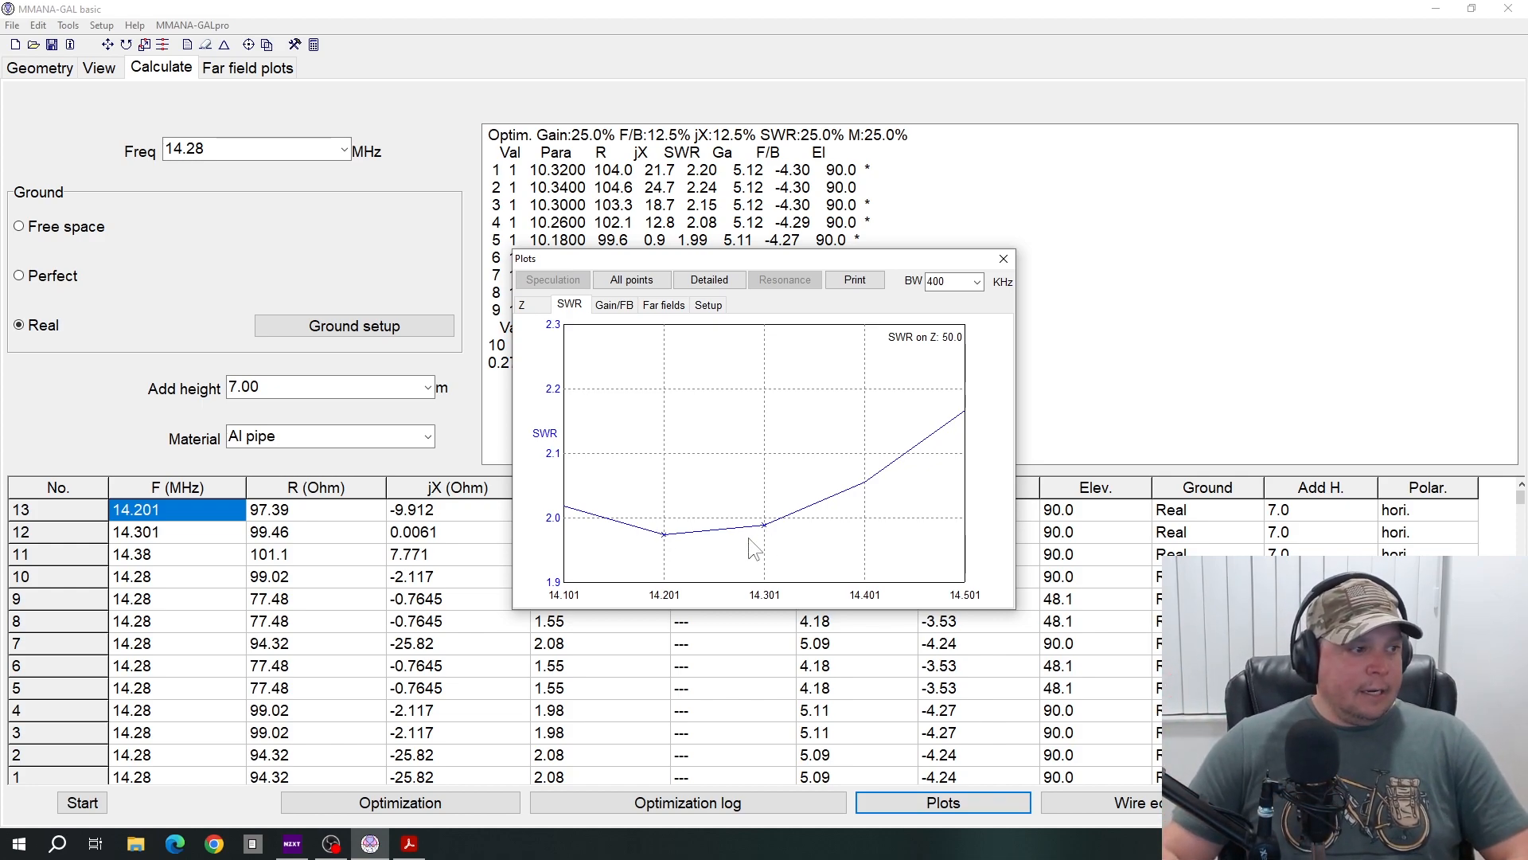
{"action": "left_click", "coordinate": [1003, 259]}
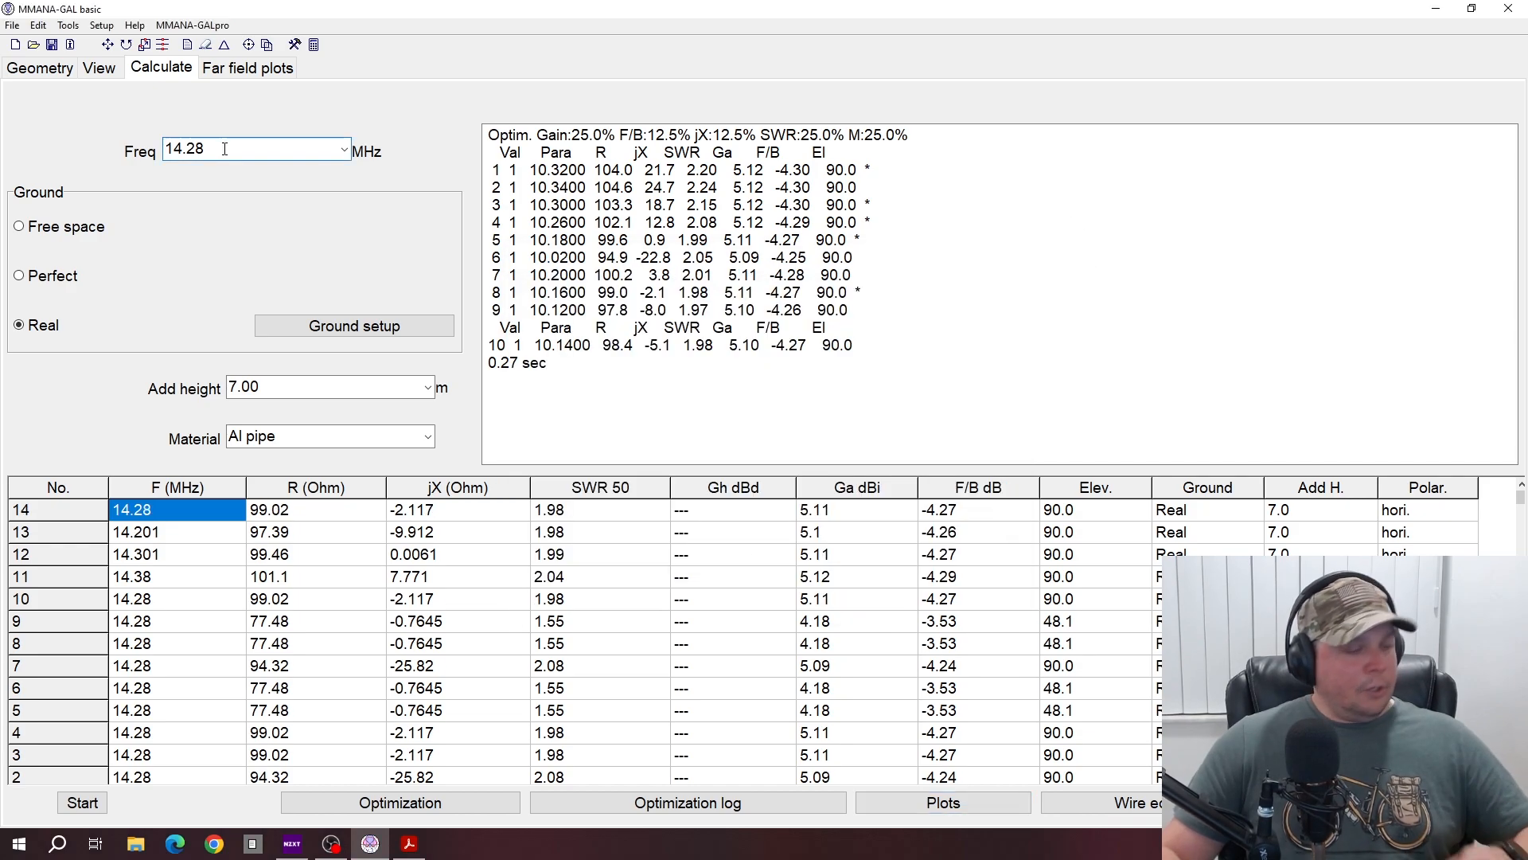
- Set the calculation frequency to 14.30 MHz
{"action": "left_click", "coordinate": [224, 149]}
{"action": "key", "text": "BackSpace"}
{"action": "key", "text": "BackSpace"}
{"action": "type", "text": "200"}
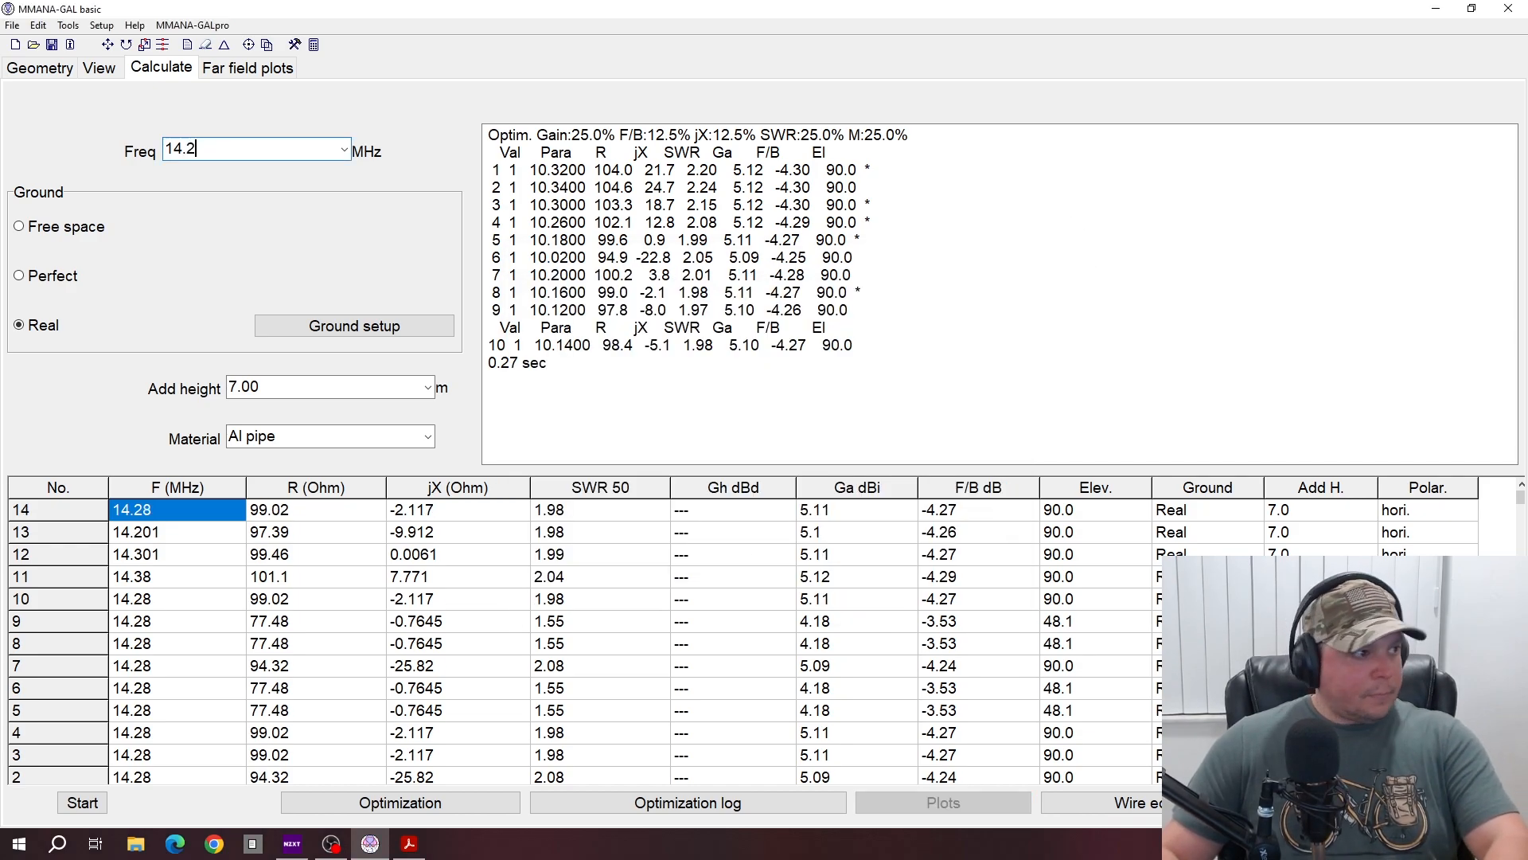
{"action": "key", "text": "BackSpace"}
{"action": "key", "text": "BackSpace"}
{"action": "key", "text": "BackSpace"}
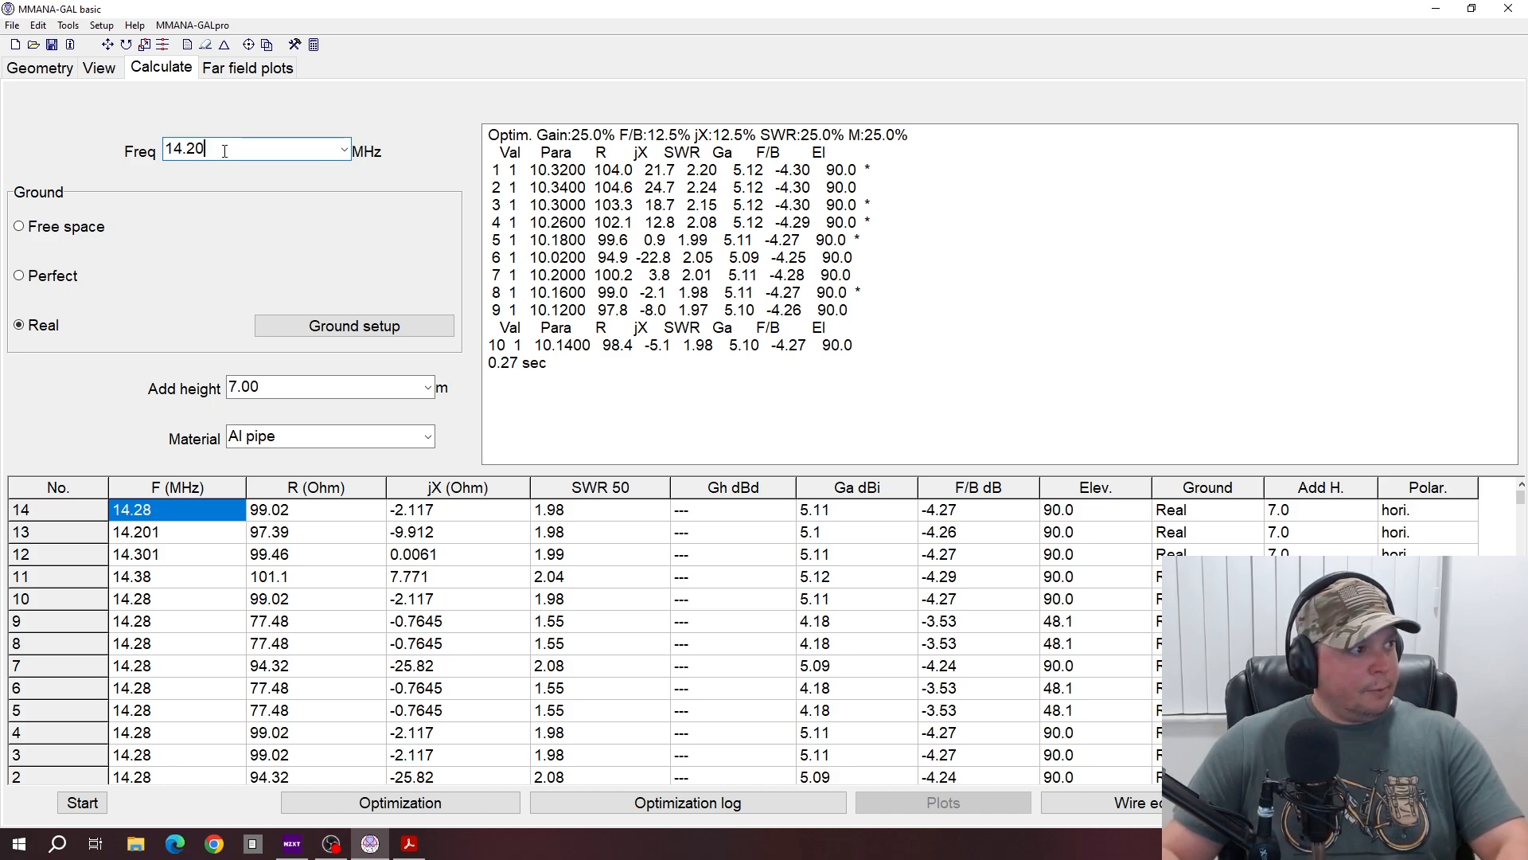
{"action": "type", "text": "30"}
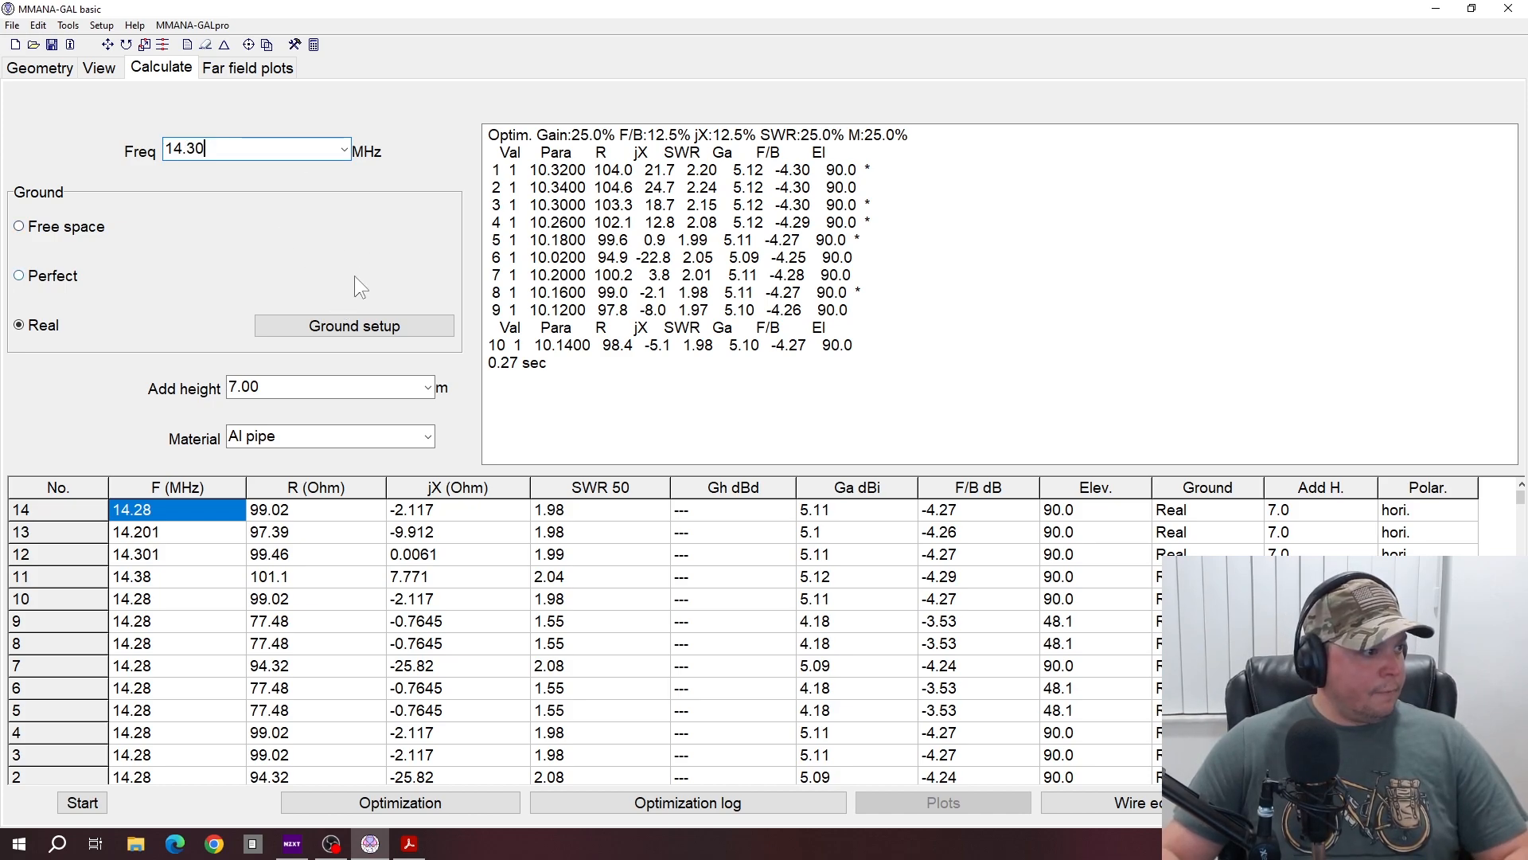
- Run the optimization at 14.30 MHz with all elements as parameters
{"action": "left_click", "coordinate": [501, 801]}
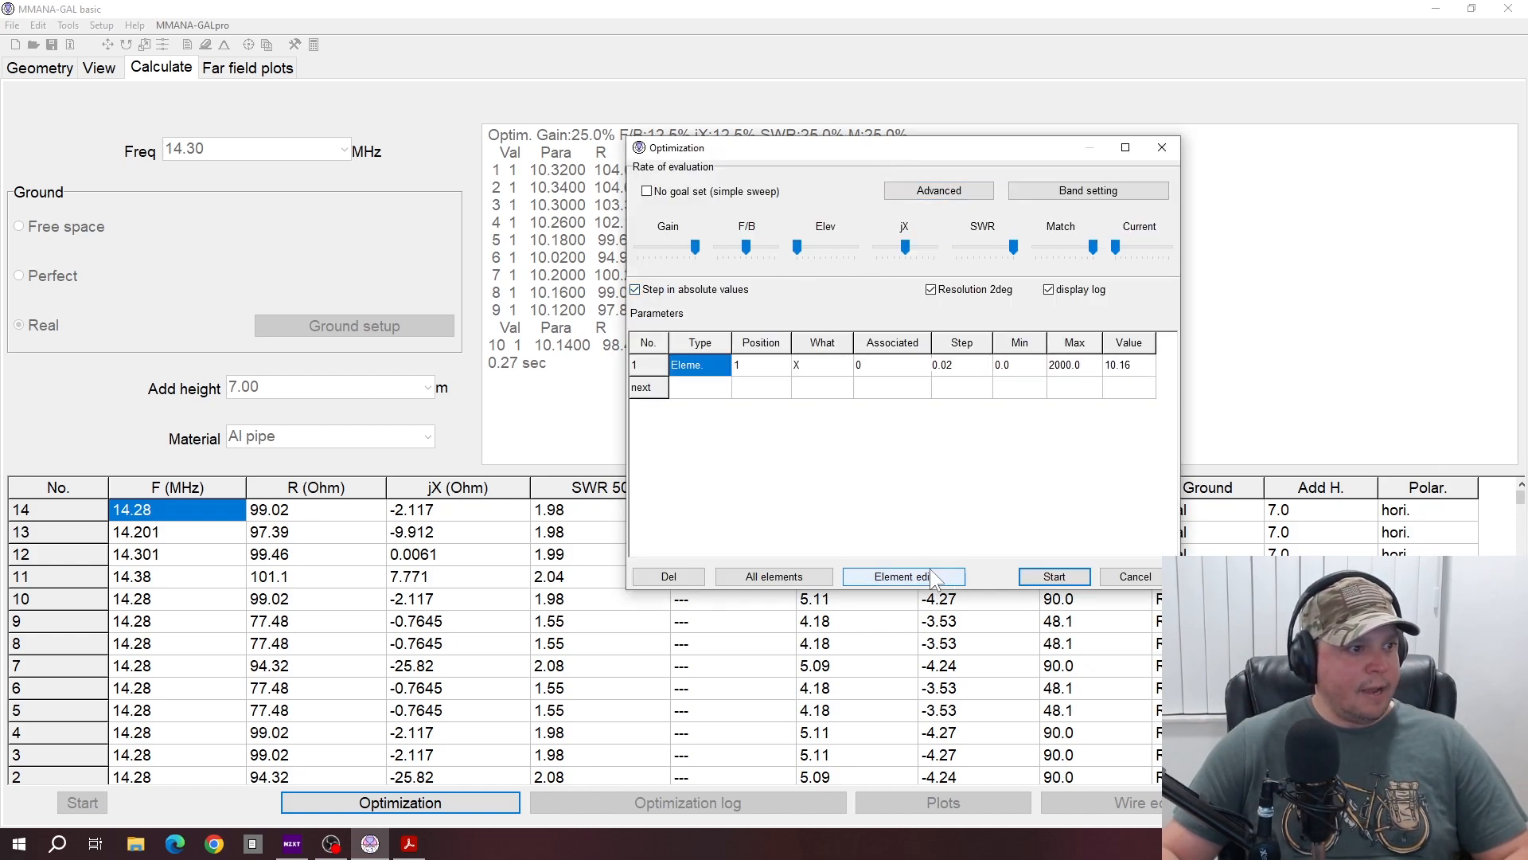
{"action": "left_click", "coordinate": [774, 576]}
{"action": "left_click", "coordinate": [754, 476]}
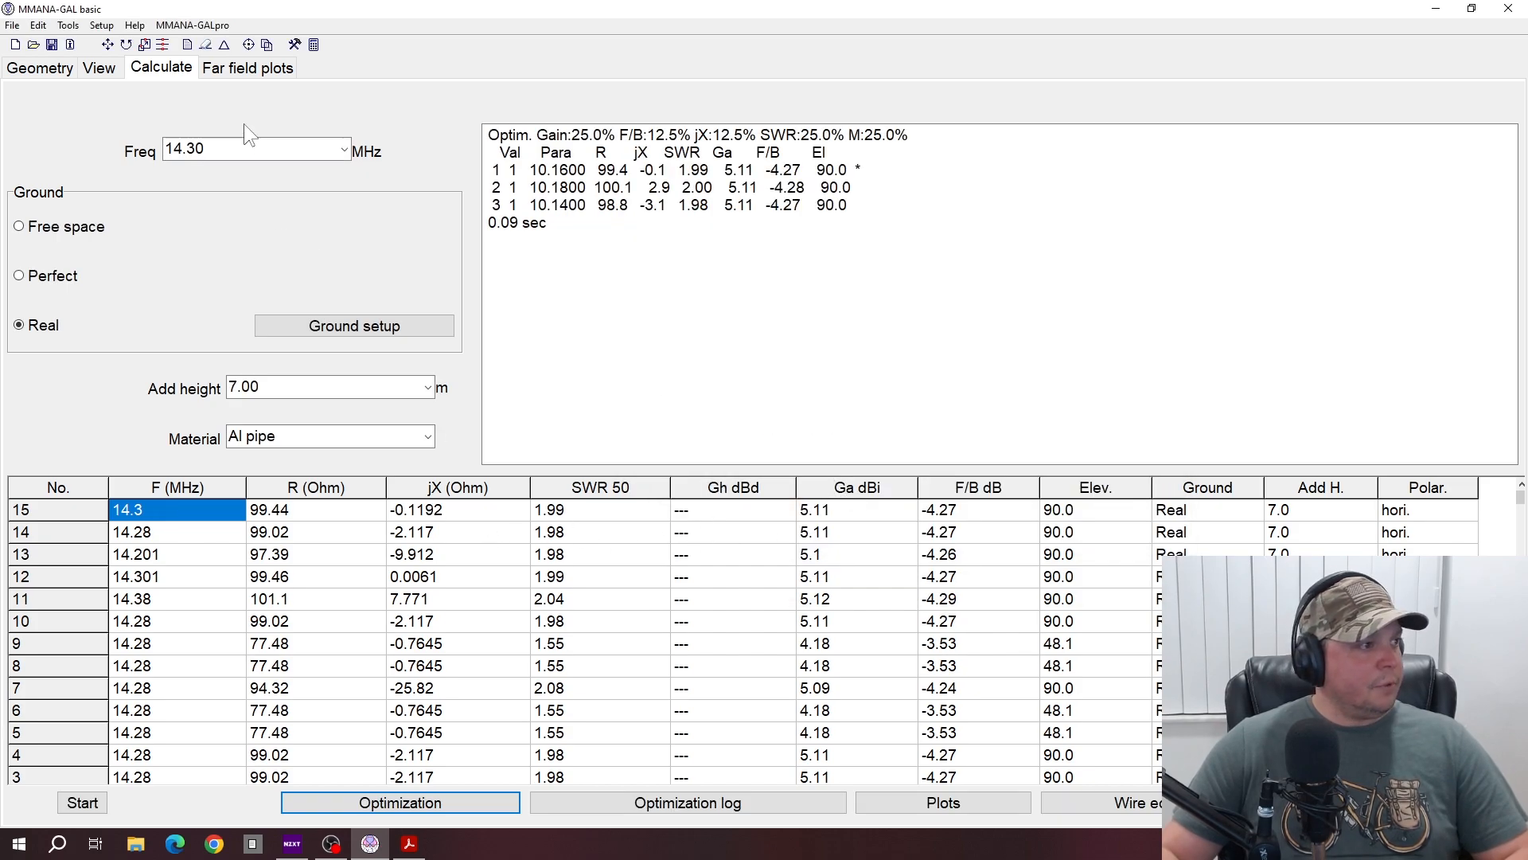
- Plot the dipole's SWR curve around 14.30 MHz over an 800 kHz bandwidth
{"action": "left_click", "coordinate": [947, 801]}
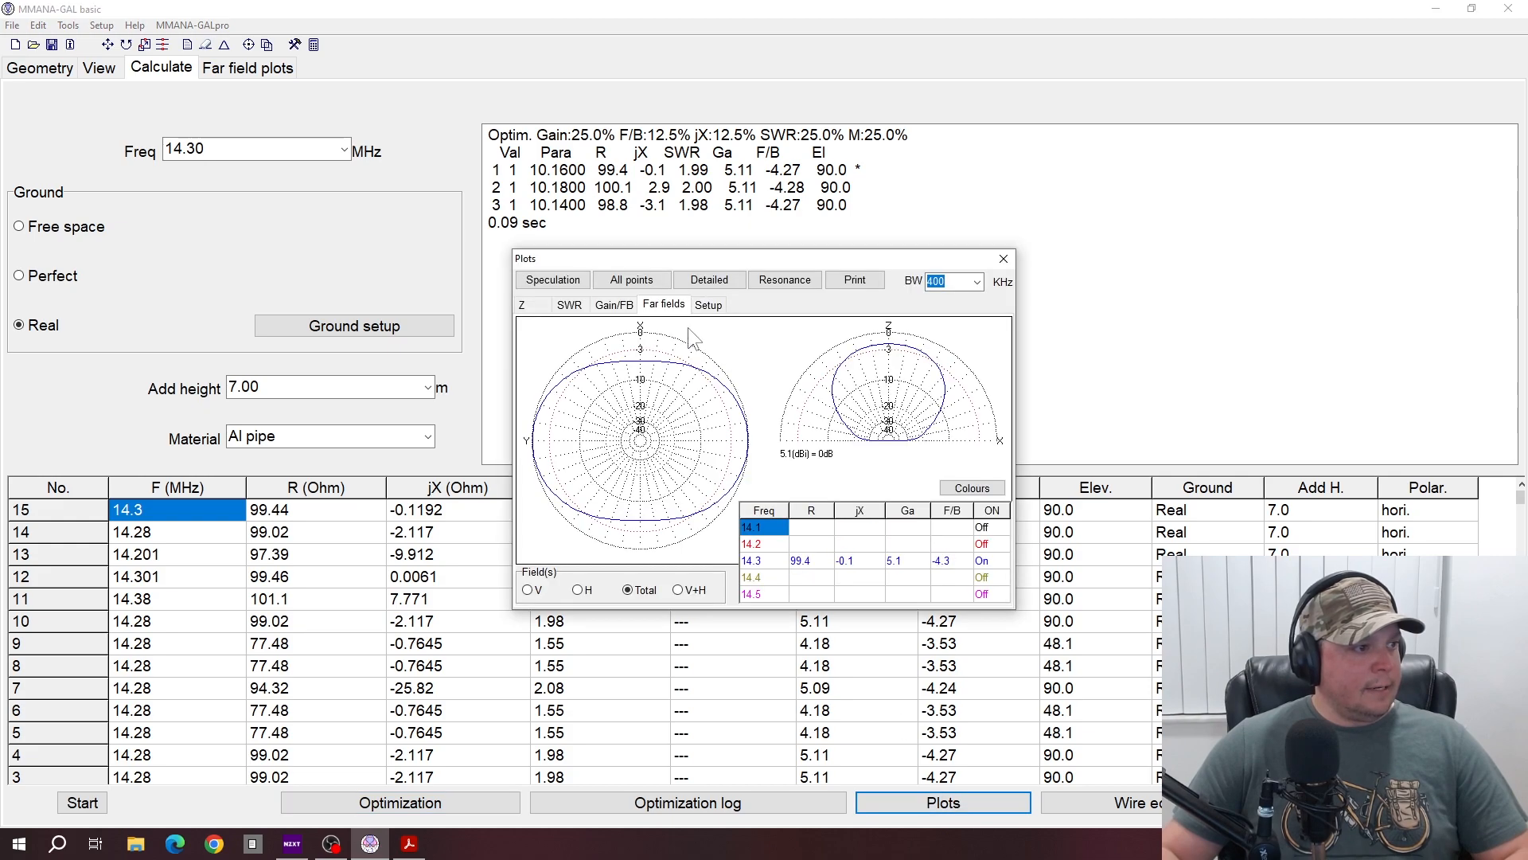
{"action": "left_click", "coordinate": [568, 305]}
{"action": "left_click", "coordinate": [814, 280]}
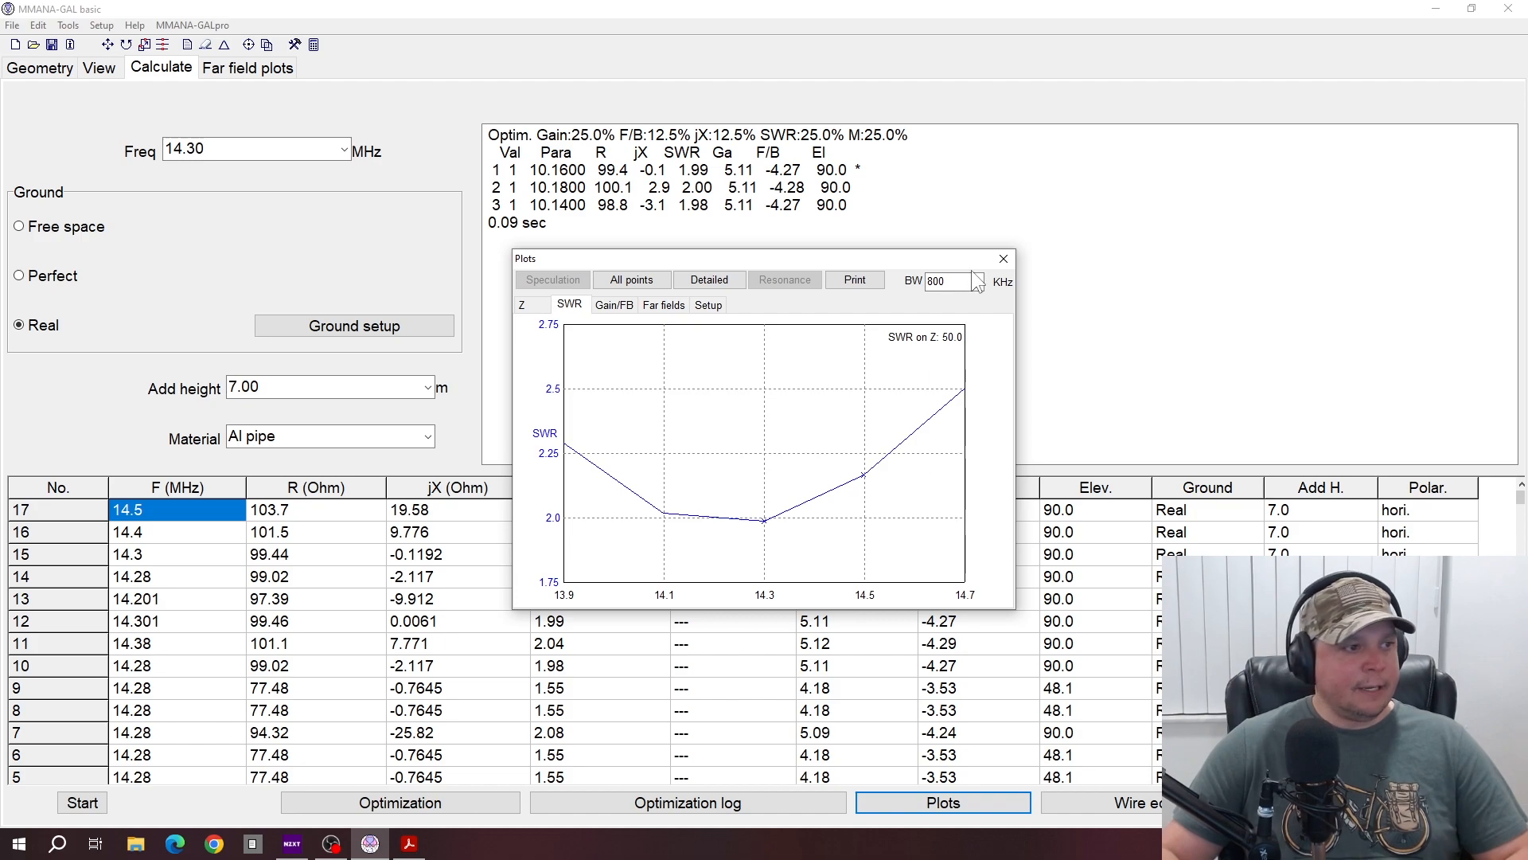
{"action": "left_click", "coordinate": [1004, 258]}
- Check the optimized wire's end coordinates and examine the antenna and its current distribution in the 3D view
{"action": "left_click", "coordinate": [43, 72]}
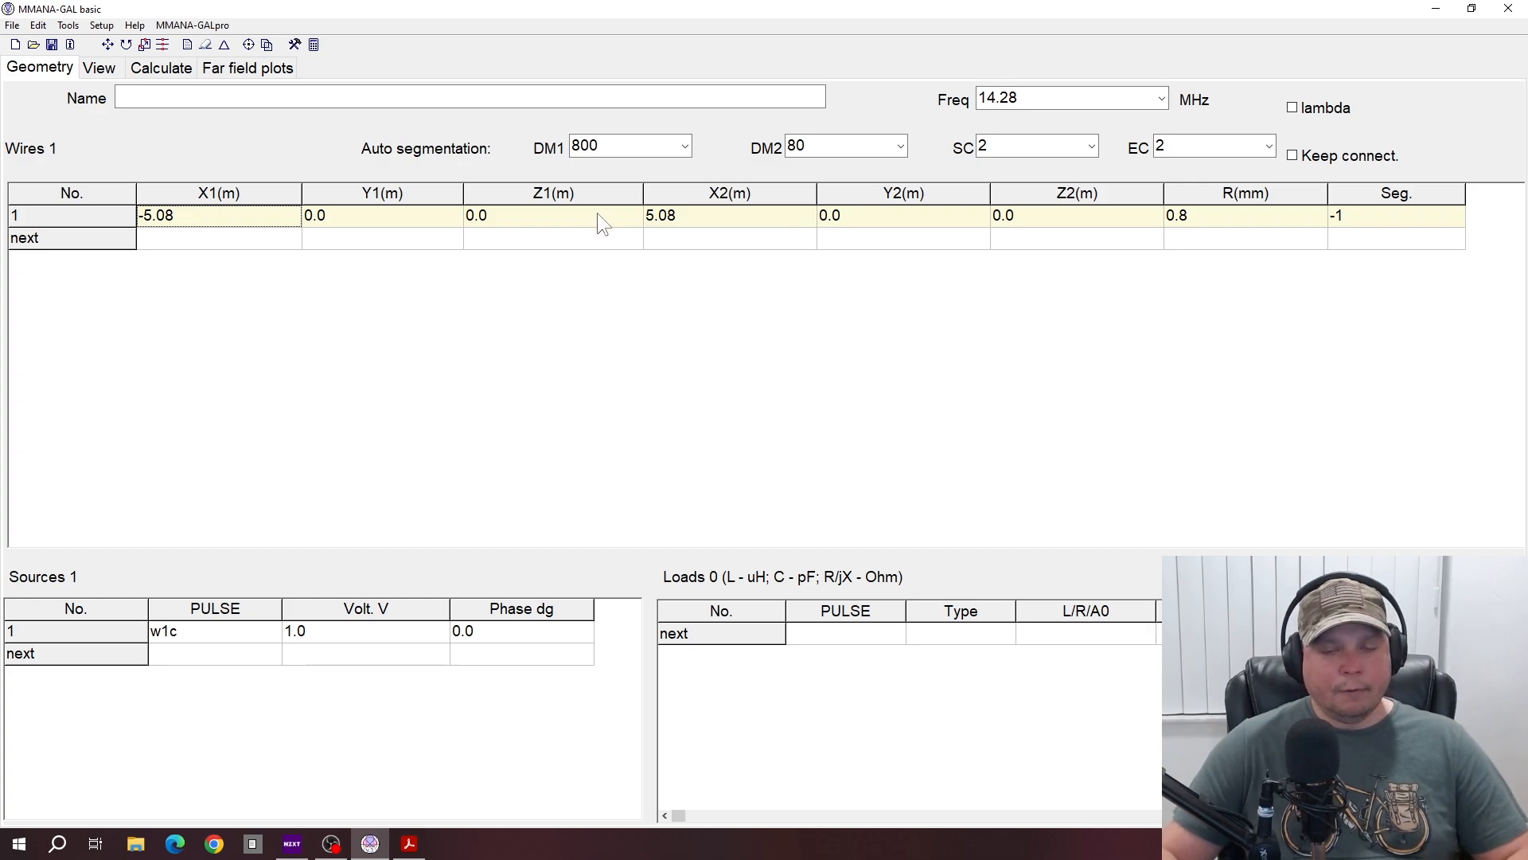
{"action": "left_click", "coordinate": [99, 68]}
{"action": "left_click_drag", "start_coordinate": [741, 511], "coordinate": [782, 458]}
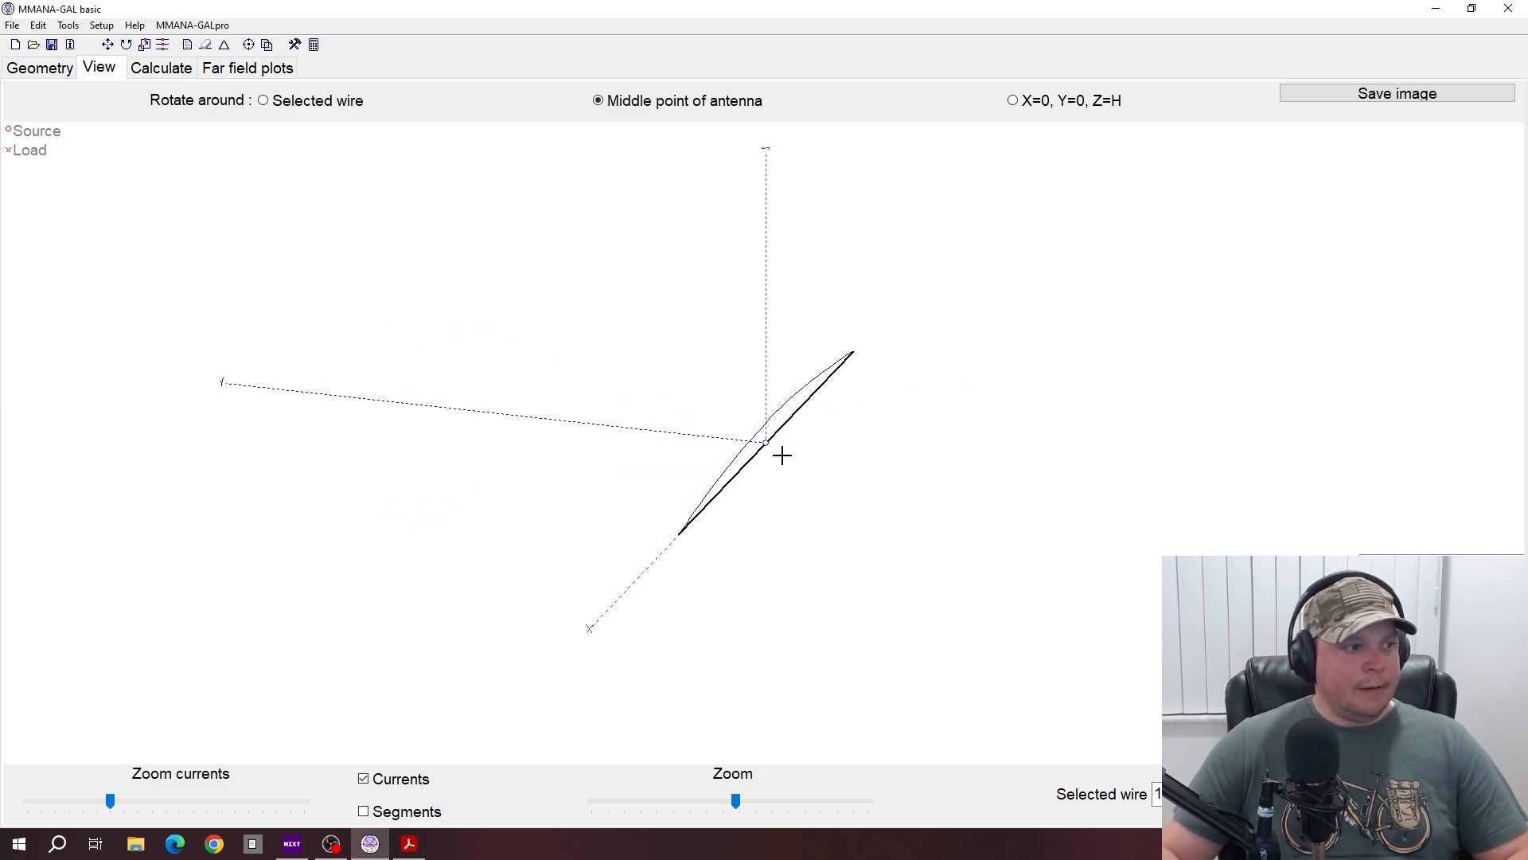
- Examine the 14.30 MHz dipole's 3D far-field pattern and its gain at low elevation angles
{"action": "left_click", "coordinate": [161, 67]}
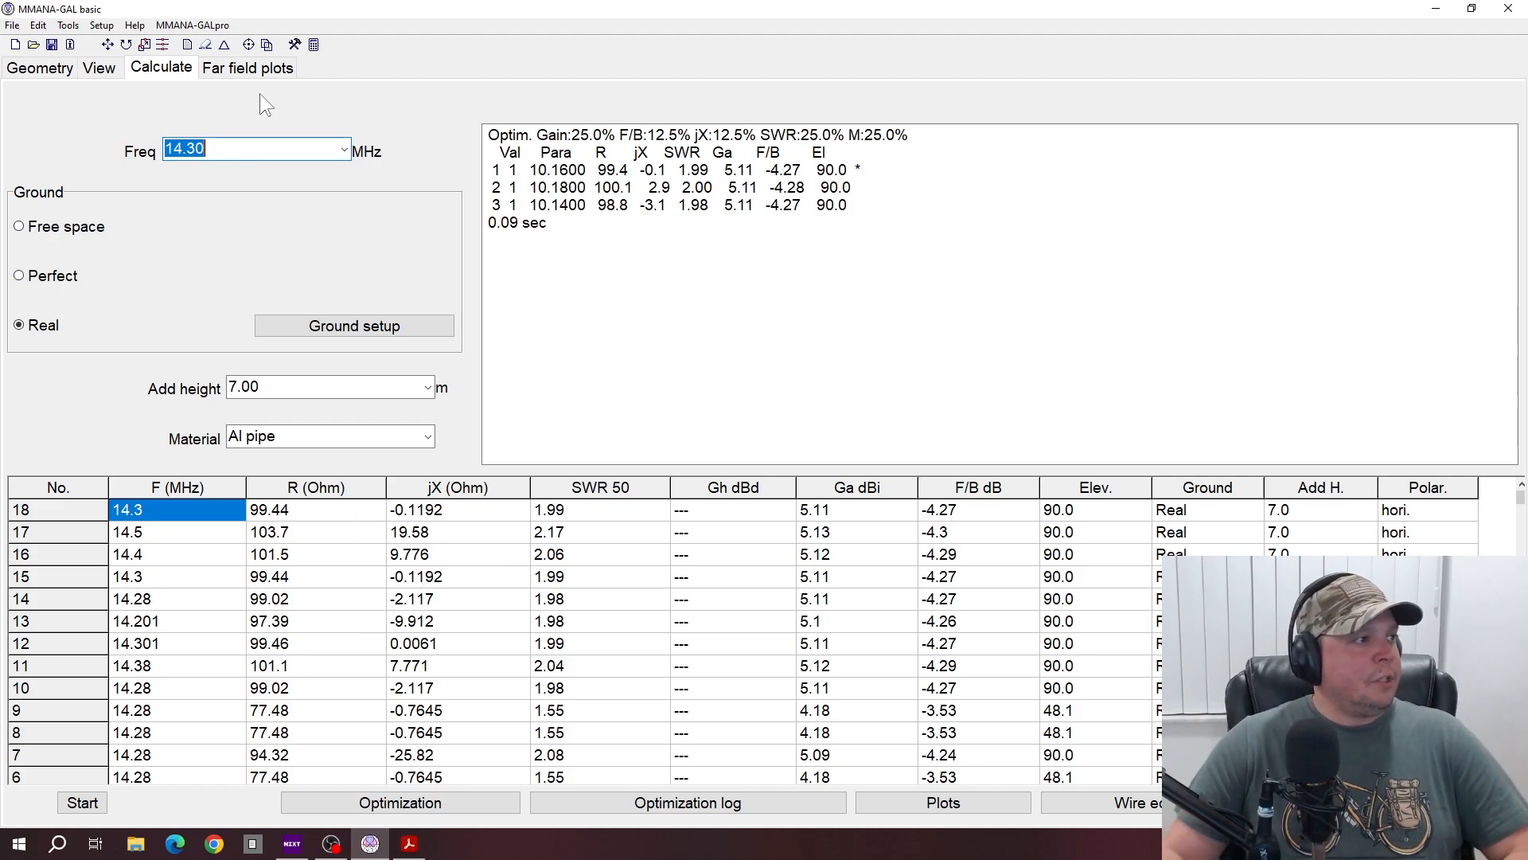
{"action": "left_click", "coordinate": [253, 68]}
{"action": "left_click_drag", "start_coordinate": [815, 470], "coordinate": [818, 461]}
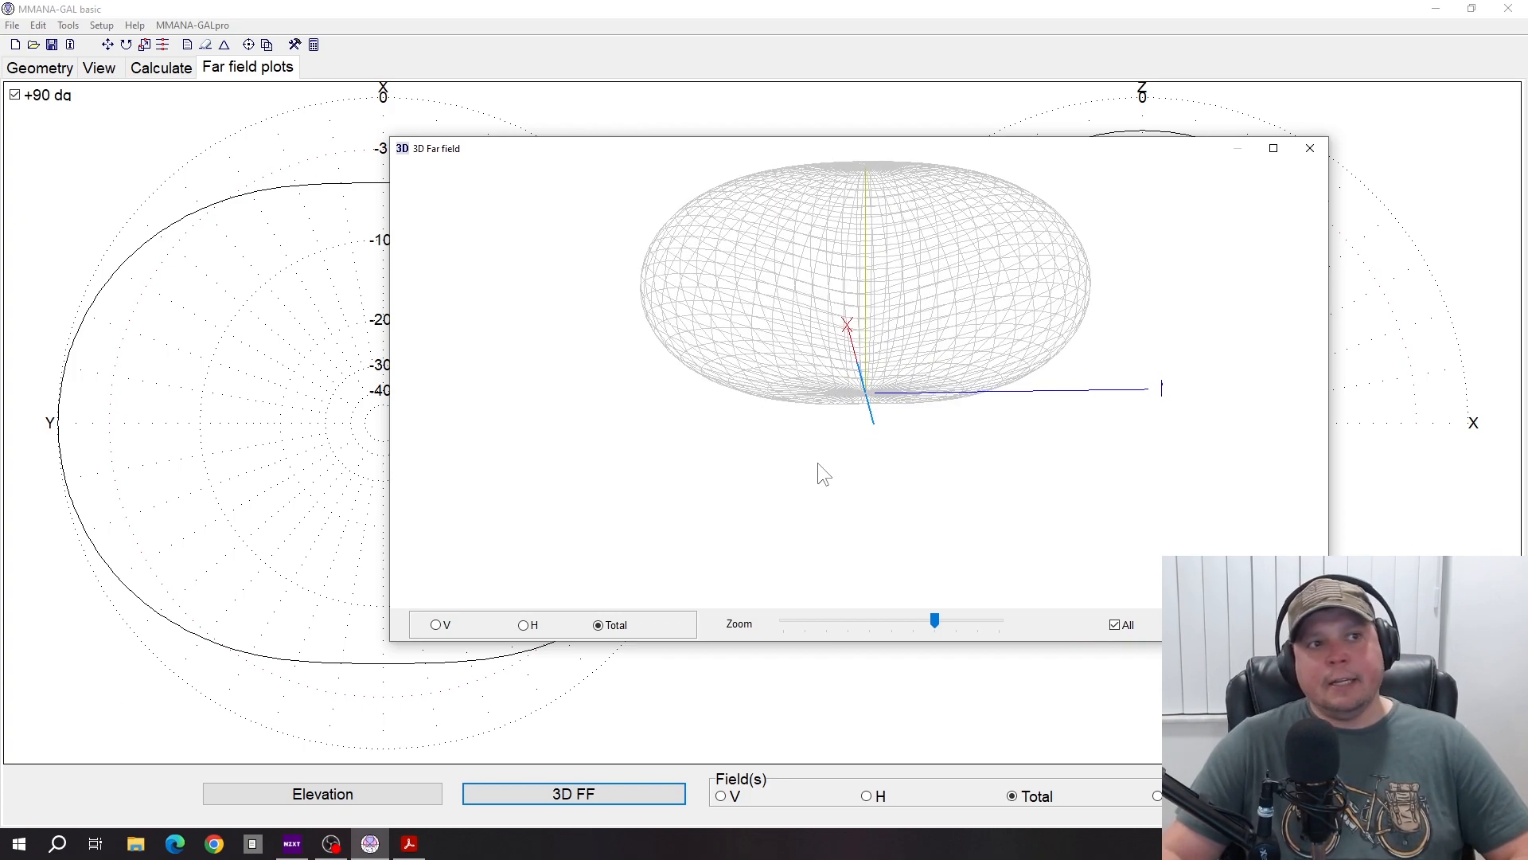
{"action": "left_click", "coordinate": [1310, 148]}
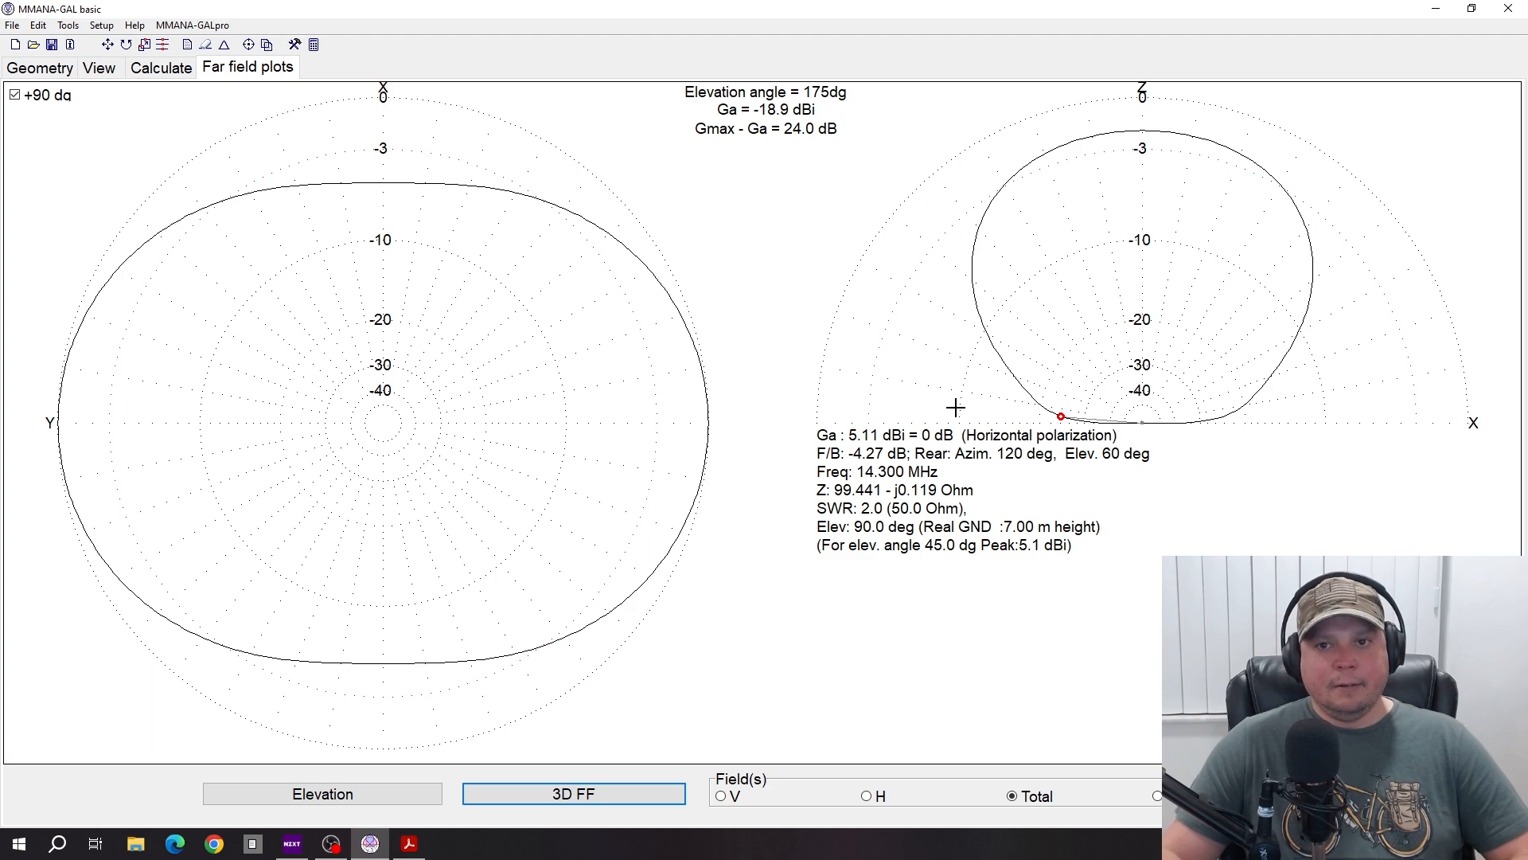
- Review the wire geometry again and inspect the dipole's orientation from several angles
{"action": "left_click", "coordinate": [46, 68]}
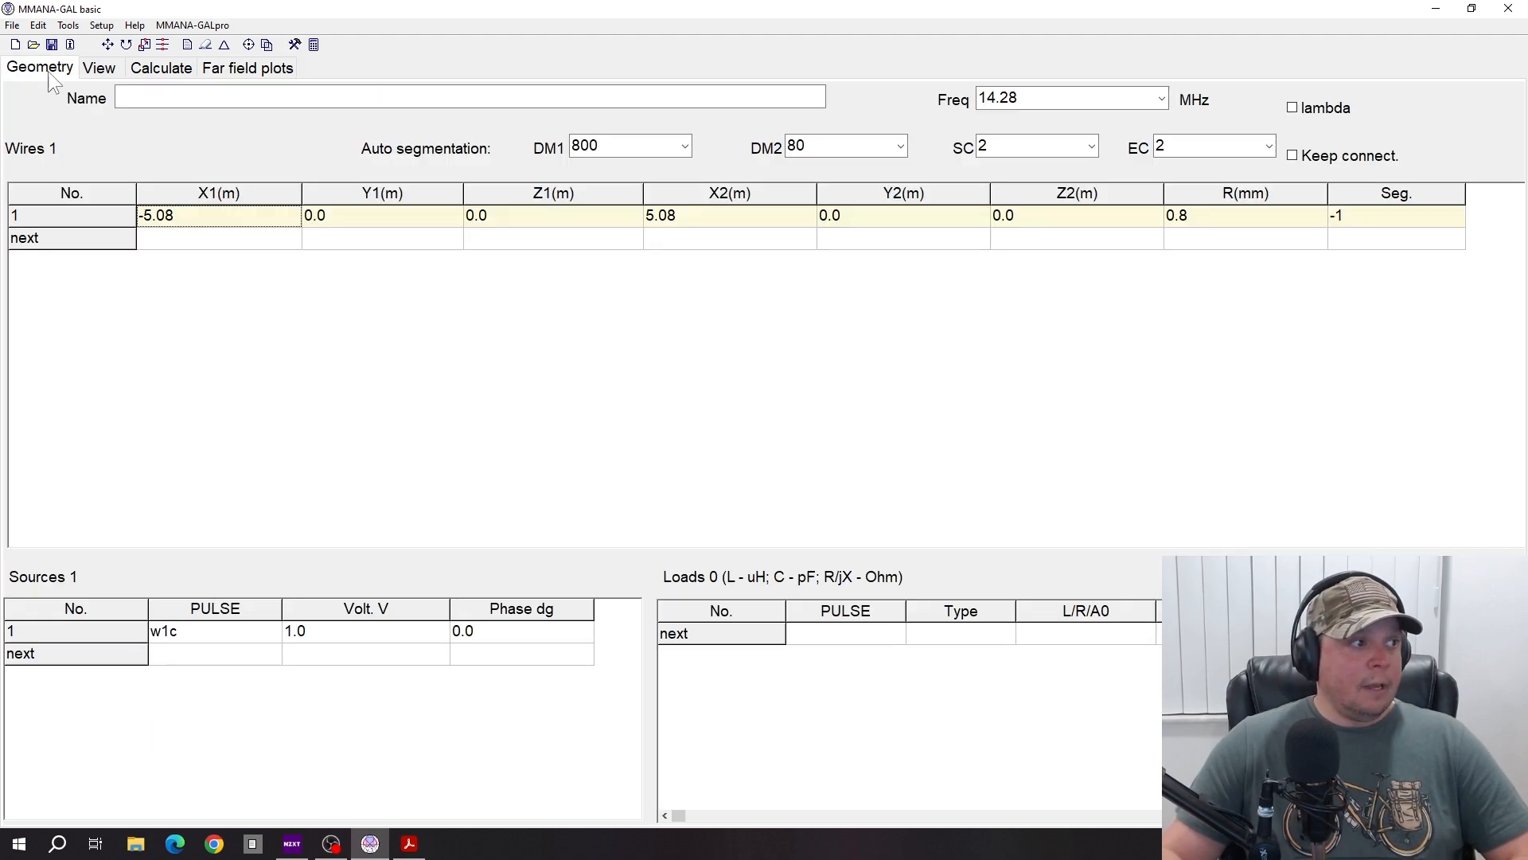
{"action": "left_click", "coordinate": [98, 68]}
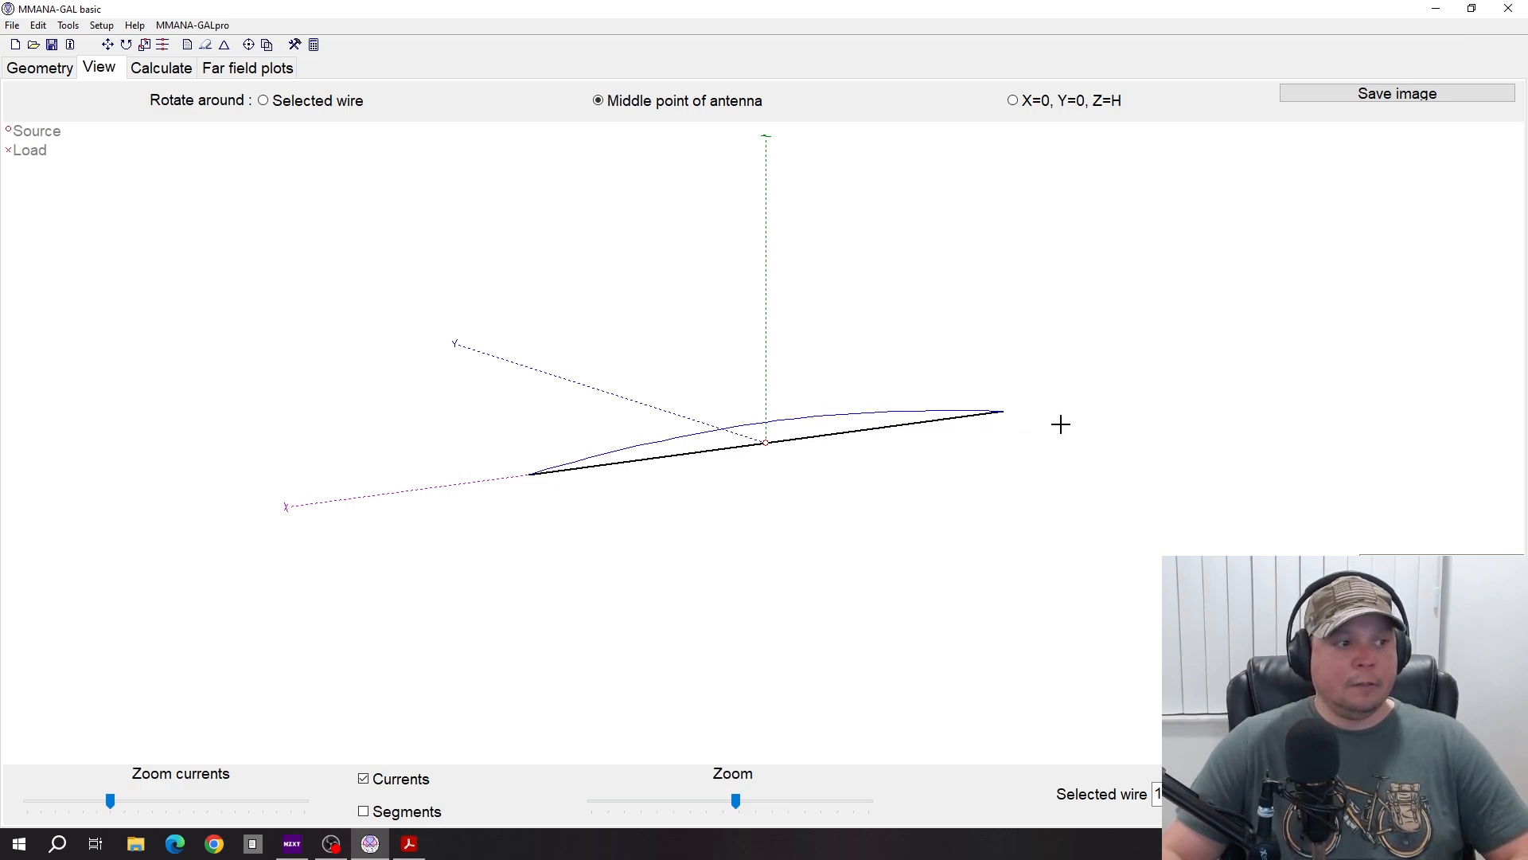
{"action": "left_click_drag", "start_coordinate": [635, 500], "coordinate": [642, 508]}
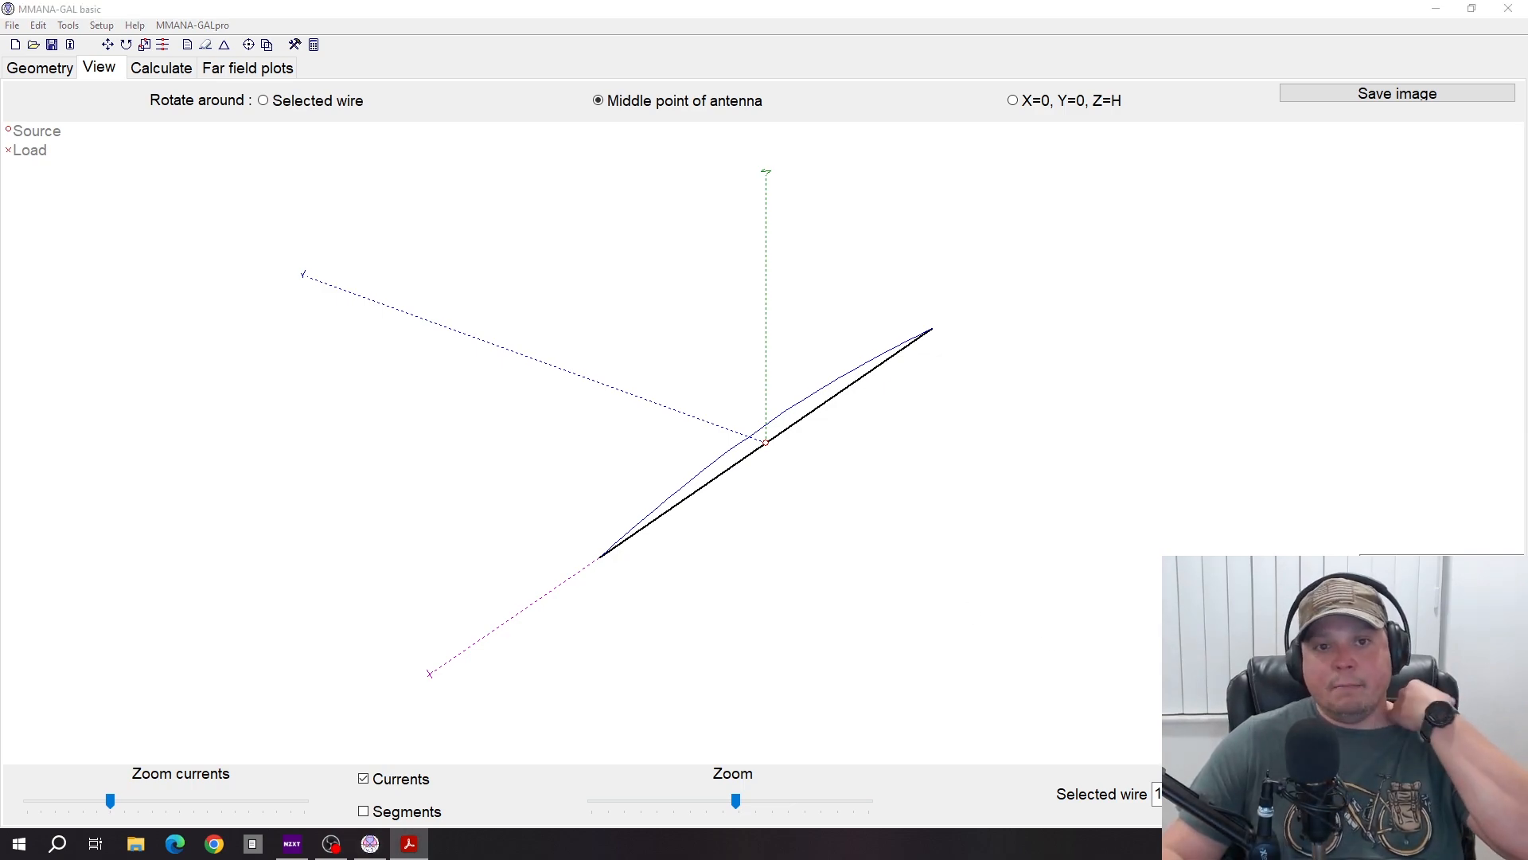
- Switch to rotatable_dipole.pdf in Adobe Acrobat and review the antenna plate listing and the aluminum tubing shopping cart
{"action": "left_click_drag", "start_coordinate": [1527, 271], "coordinate": [802, 30]}
{"action": "double_click", "coordinate": [803, 30]}
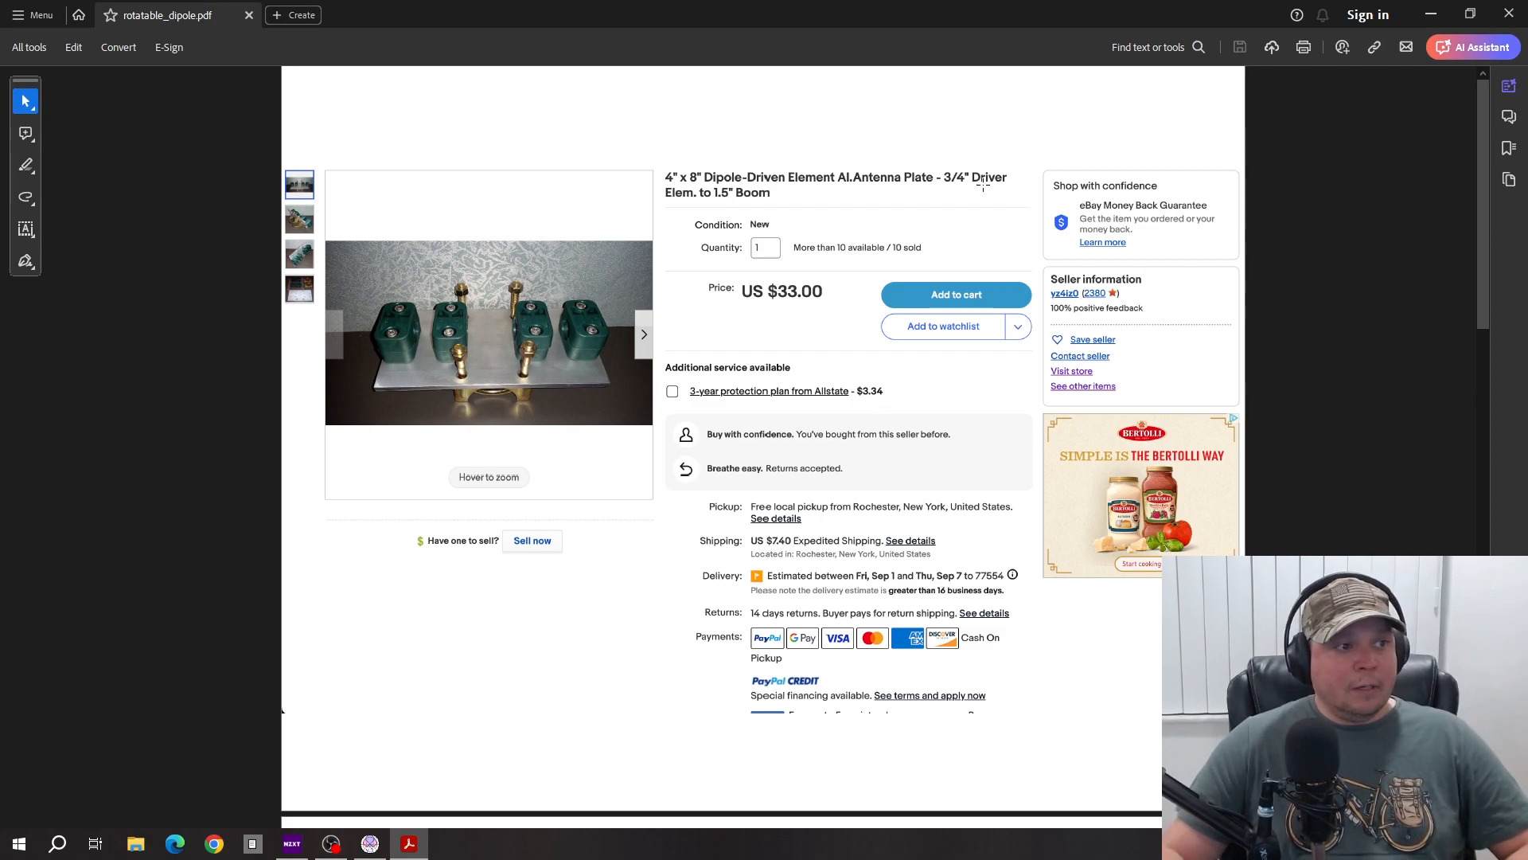
{"action": "scroll", "coordinate": [983, 185], "scroll_direction": "down", "scroll_amount": 1}
{"action": "left_click_drag", "start_coordinate": [1482, 215], "coordinate": [1487, 418]}
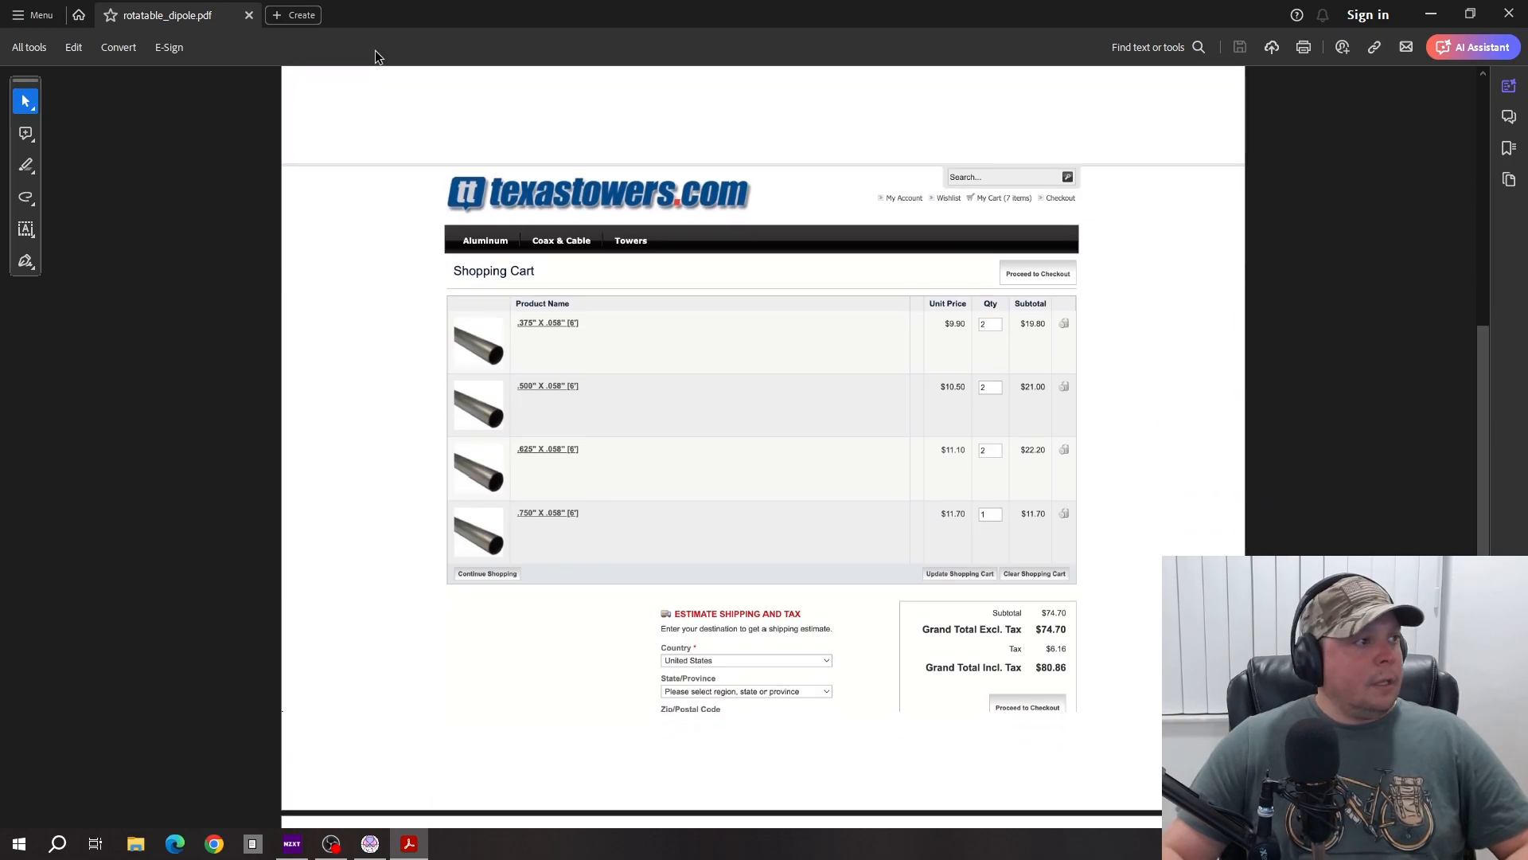
{"action": "scroll", "coordinate": [1333, 528], "scroll_direction": "up", "scroll_amount": 3}
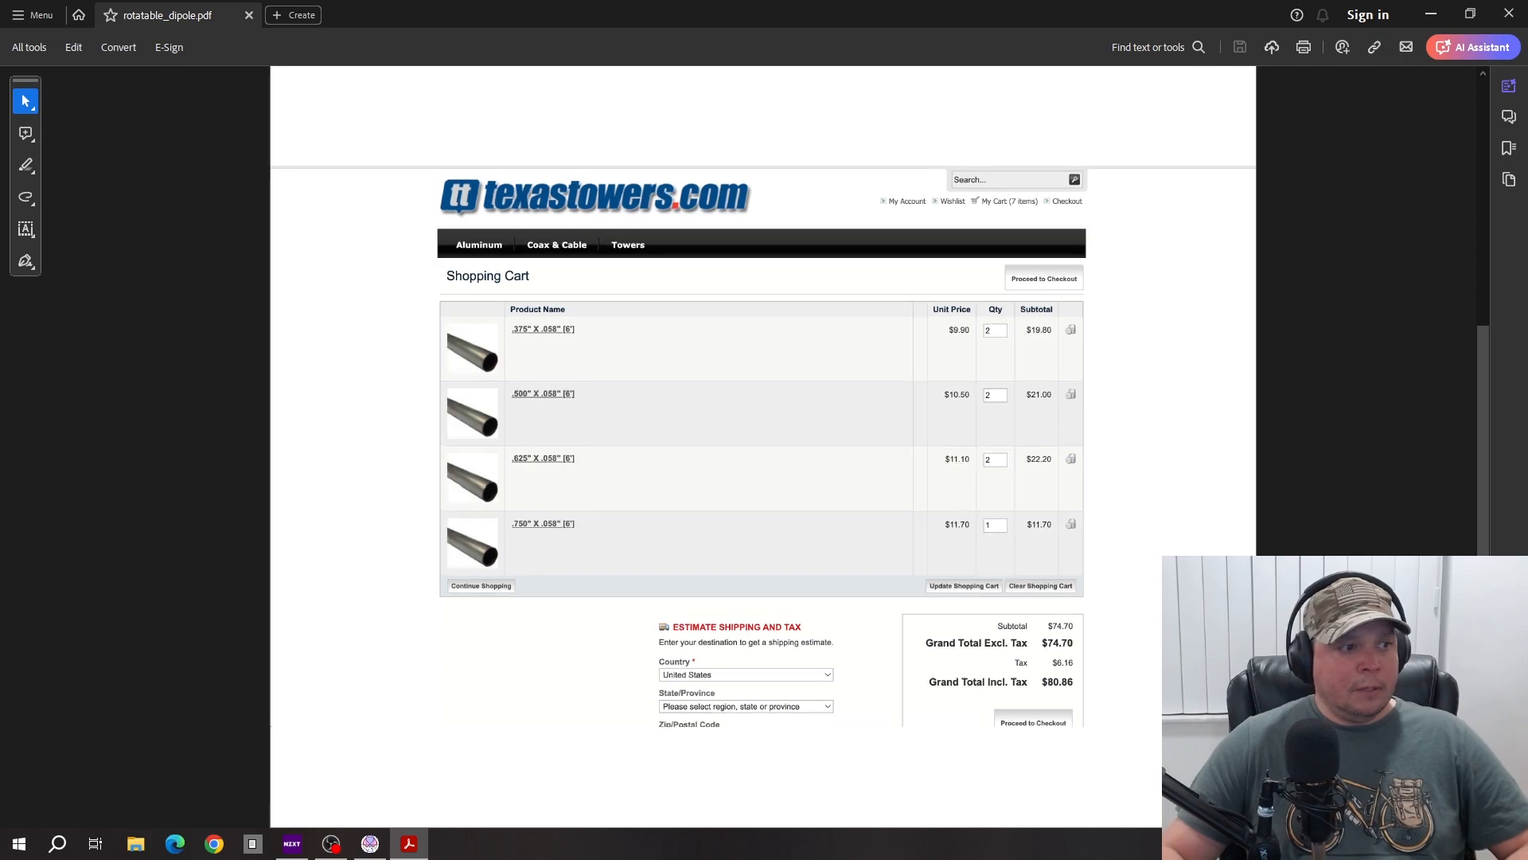
{"action": "scroll", "coordinate": [1334, 528], "scroll_direction": "down", "scroll_amount": 2}
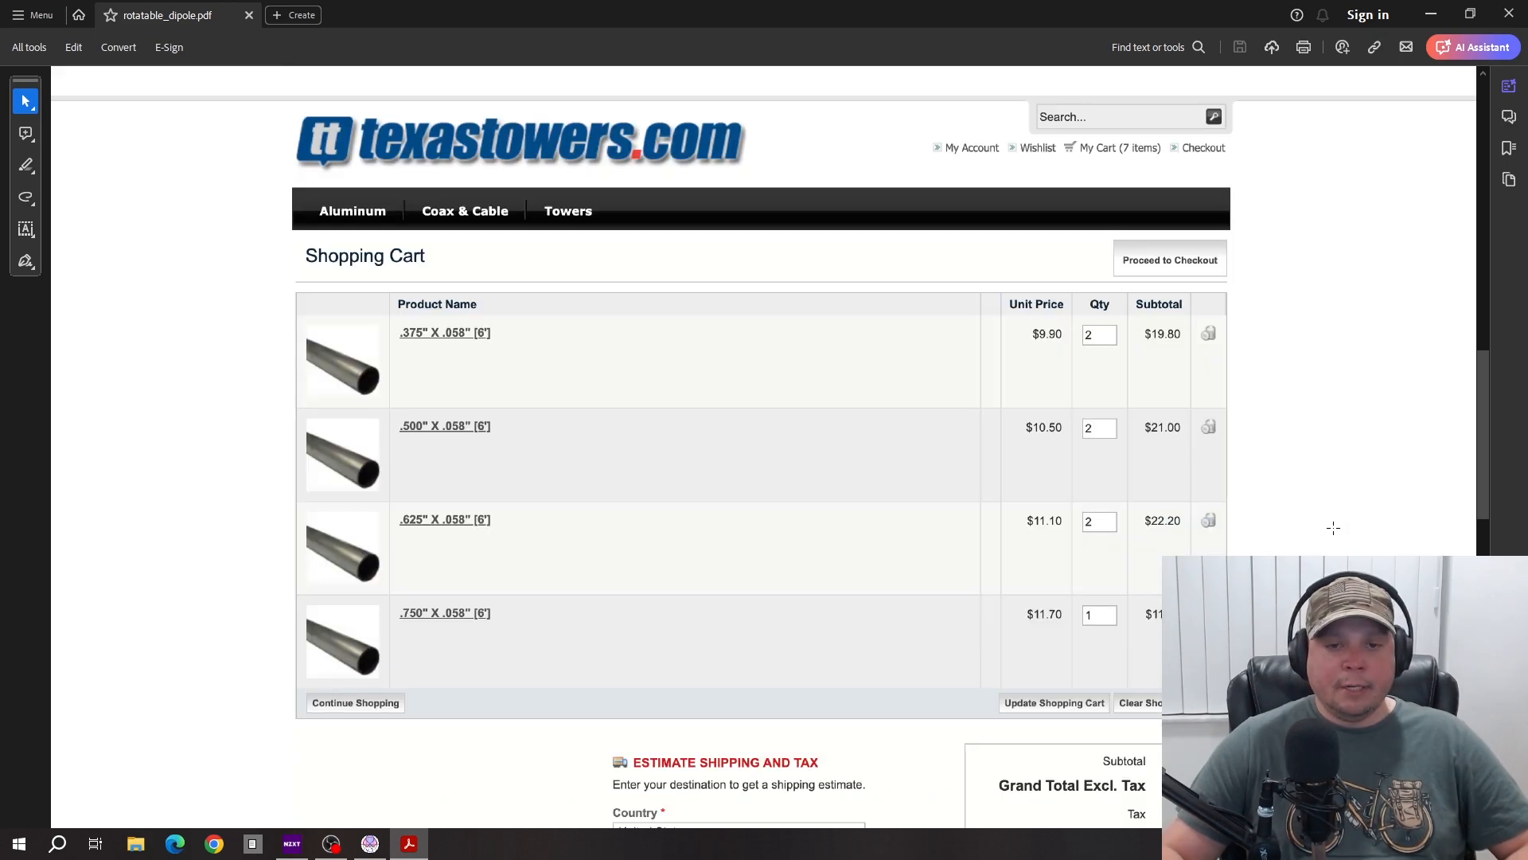
{"action": "scroll", "coordinate": [1333, 527], "scroll_direction": "down", "scroll_amount": 10}
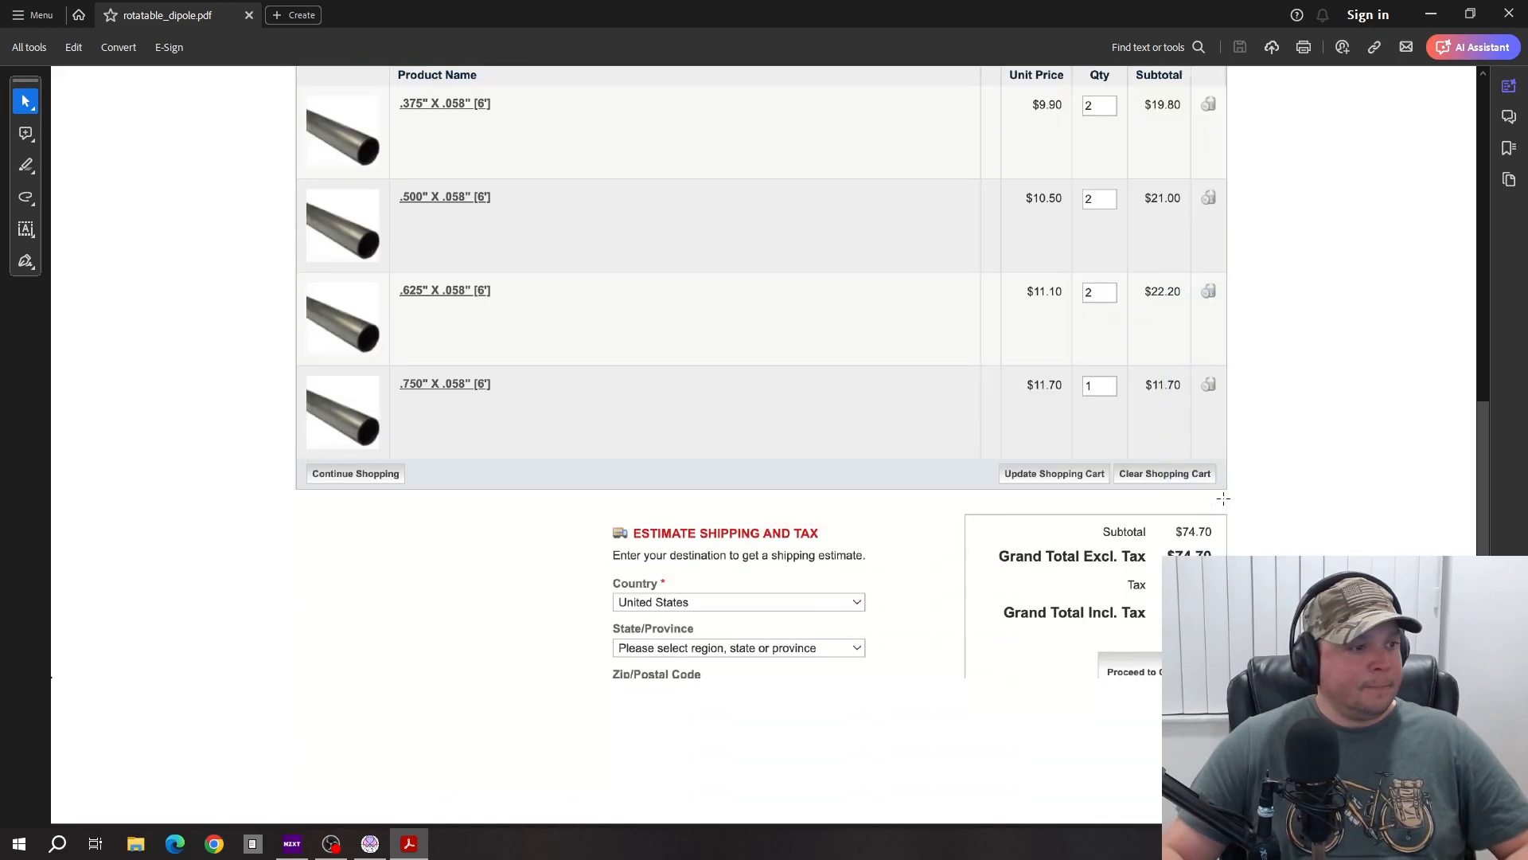